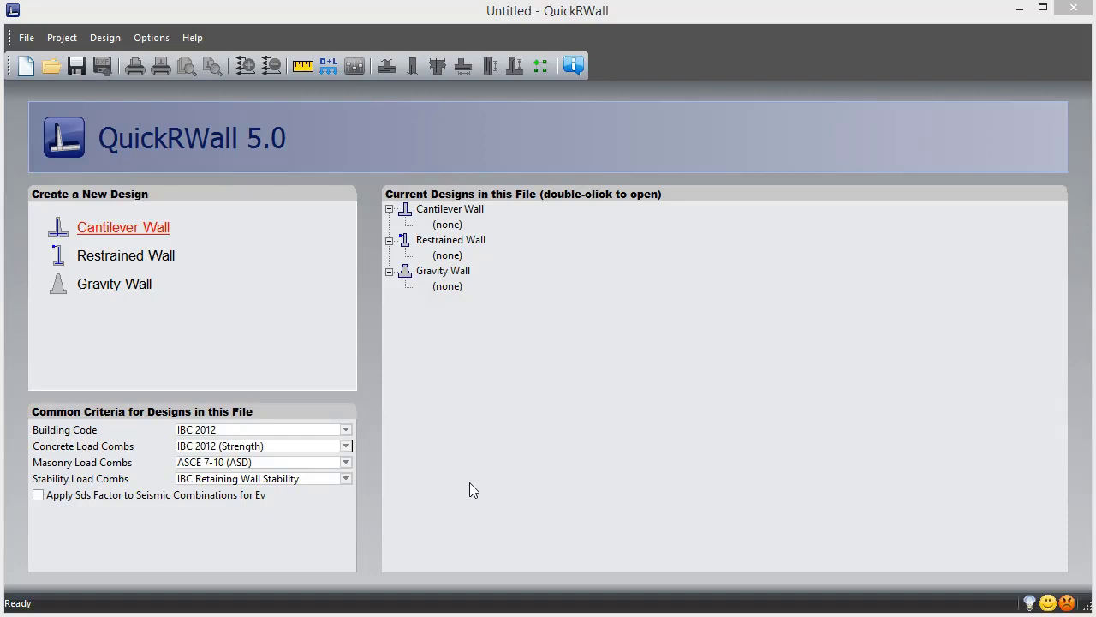
Keep IBC 2012 as the building code and use ASCE 7-10 (Strength) concrete load combinations.
left_click(346, 429)
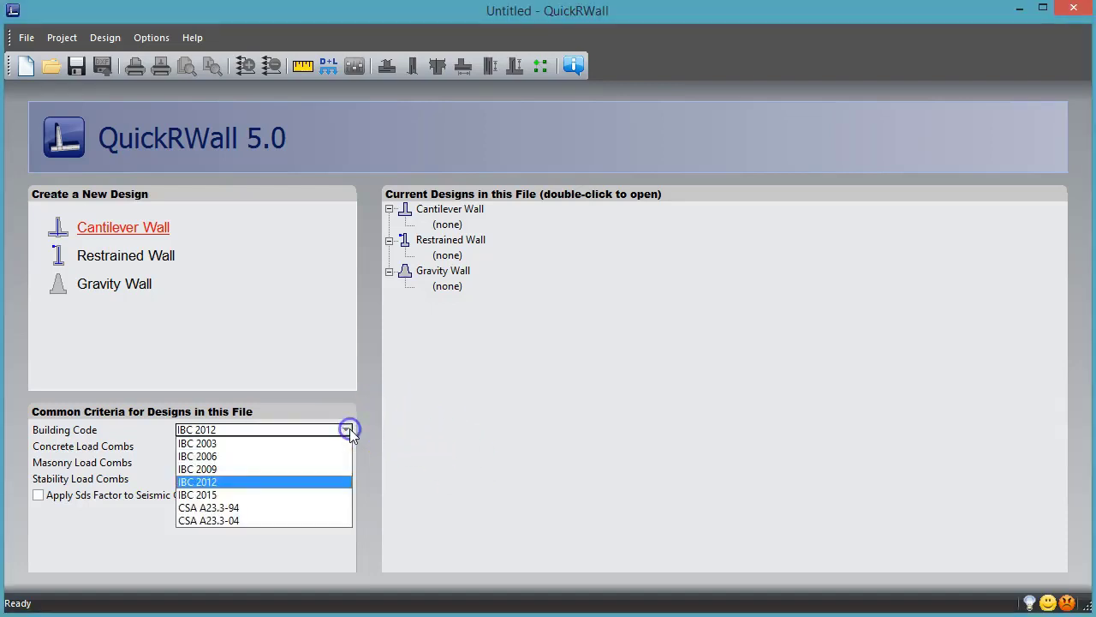
left_click(331, 483)
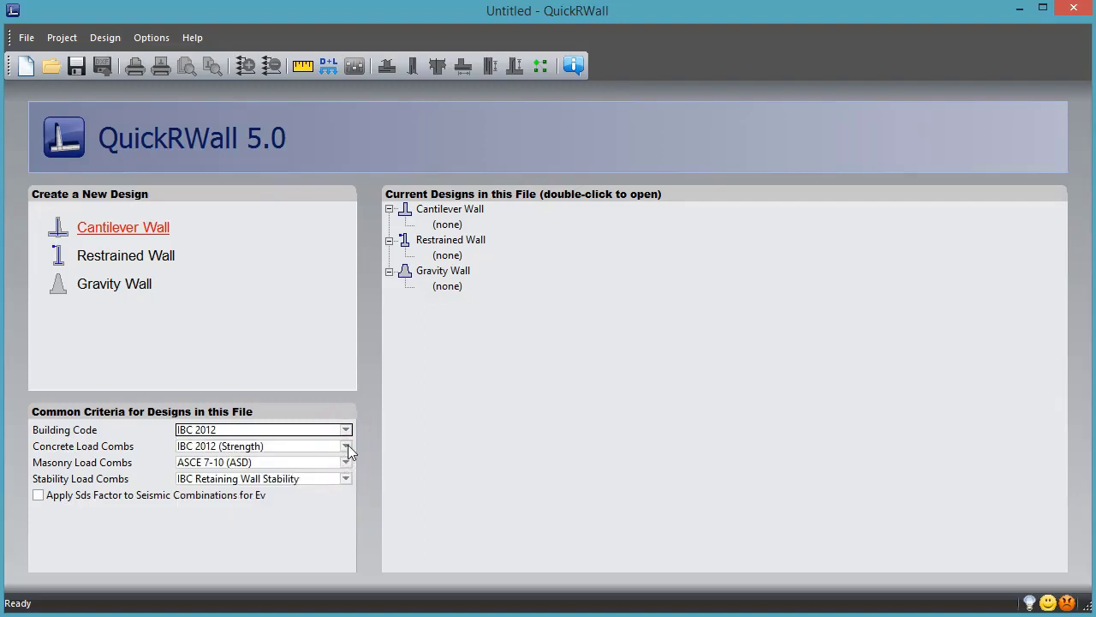
left_click(345, 445)
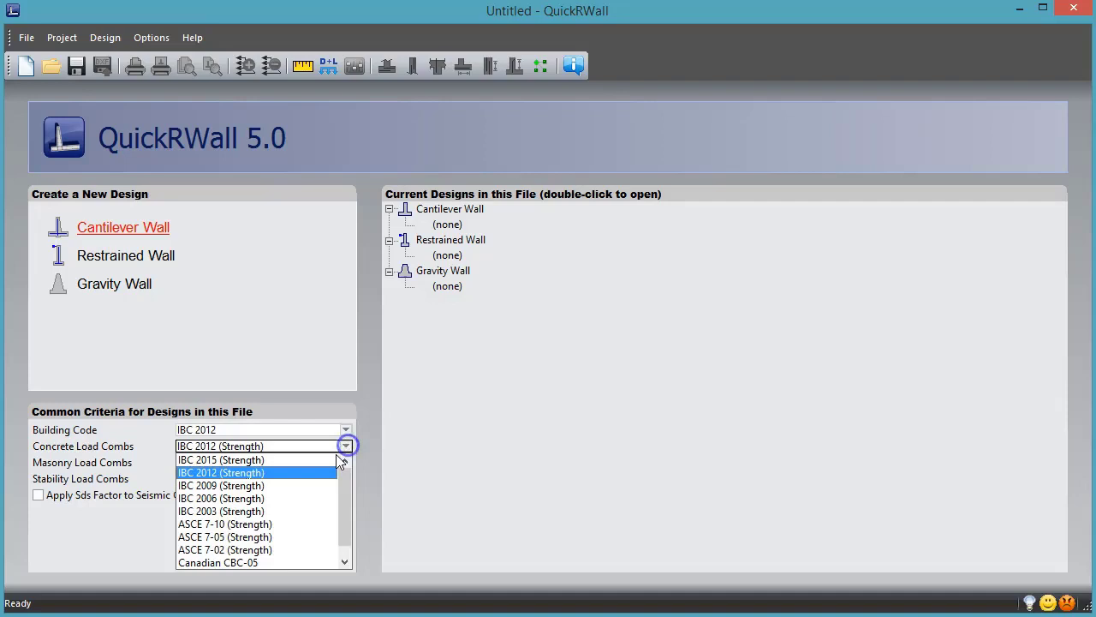
left_click(279, 522)
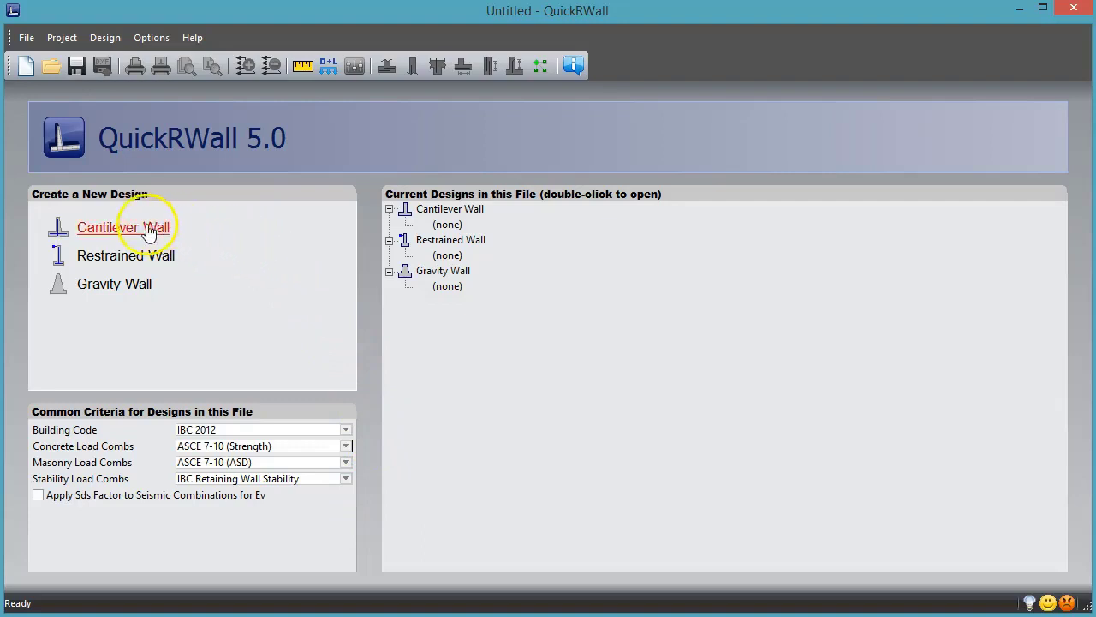
Create a new cantilever wall design named 'My first wall'.
left_click(101, 236)
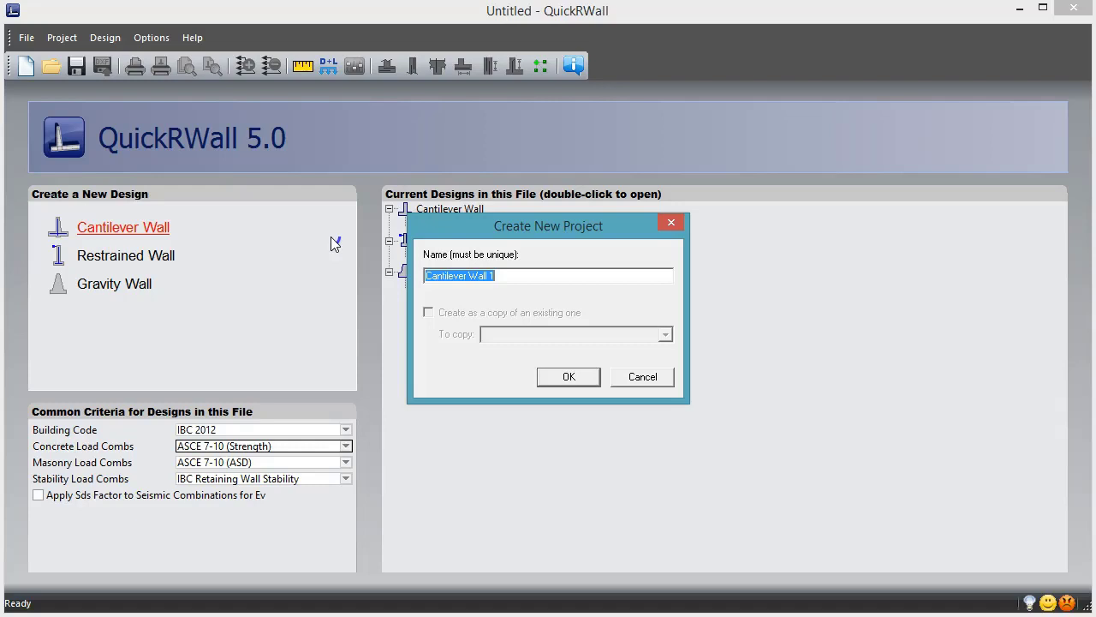
type("My first wall")
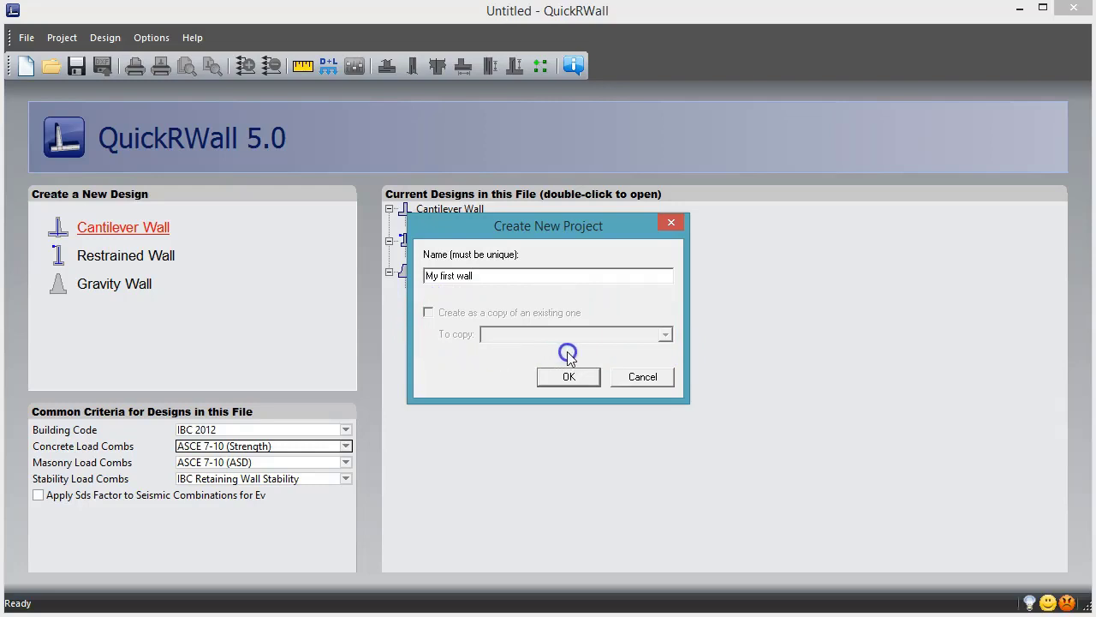
left_click(566, 373)
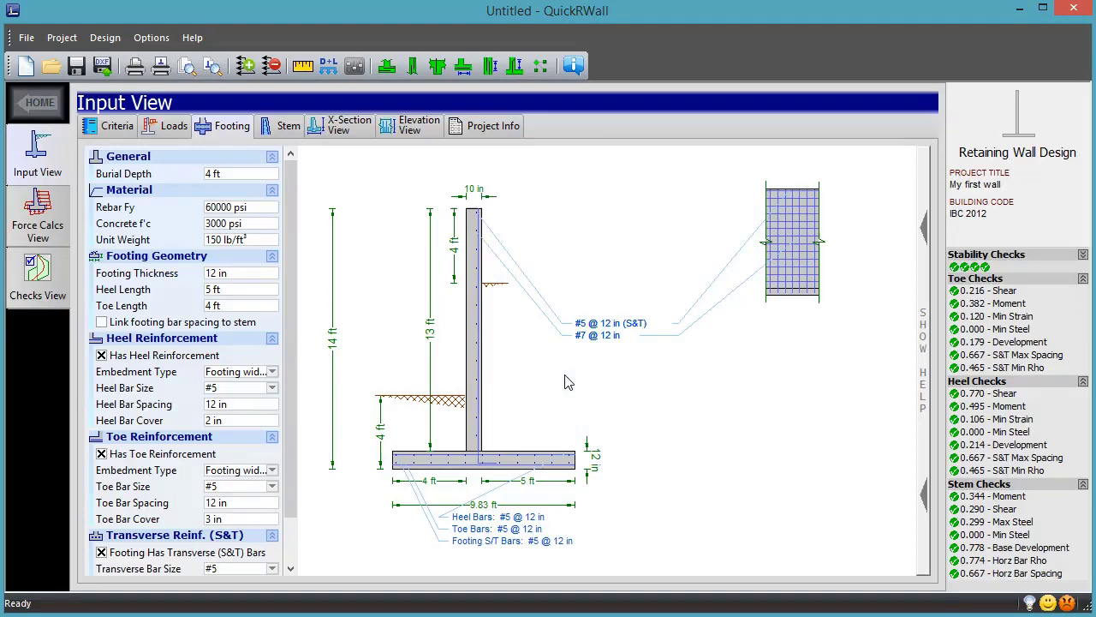
Show the Criteria page and scroll through its settings and help, including 1.50 overturning and sliding factors.
left_click(548, 387)
left_click(521, 374)
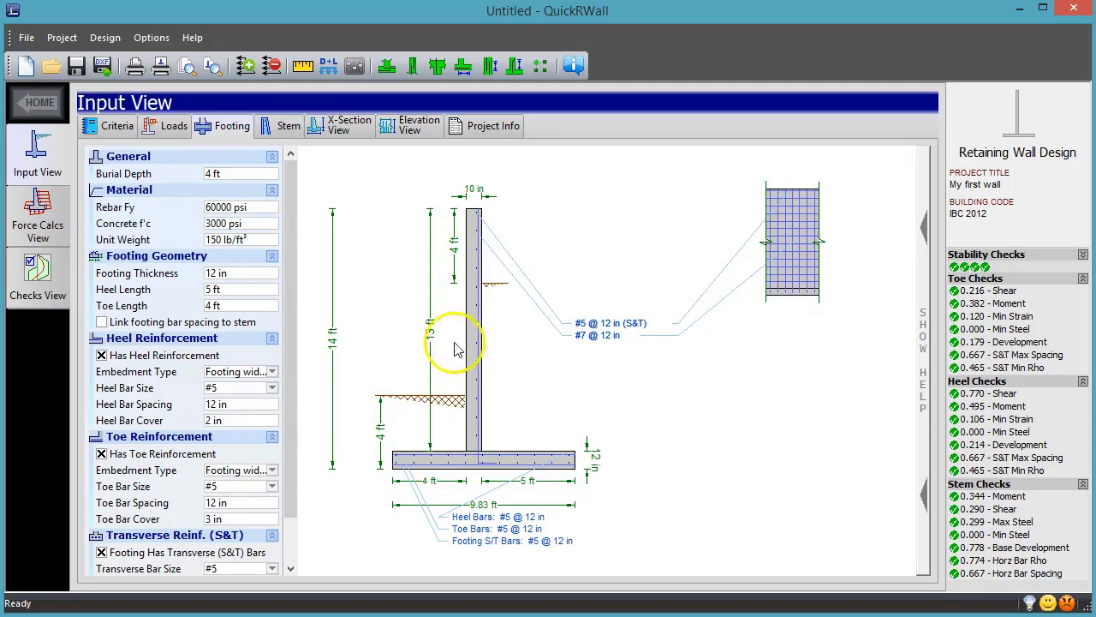
left_click(115, 129)
left_click(129, 124)
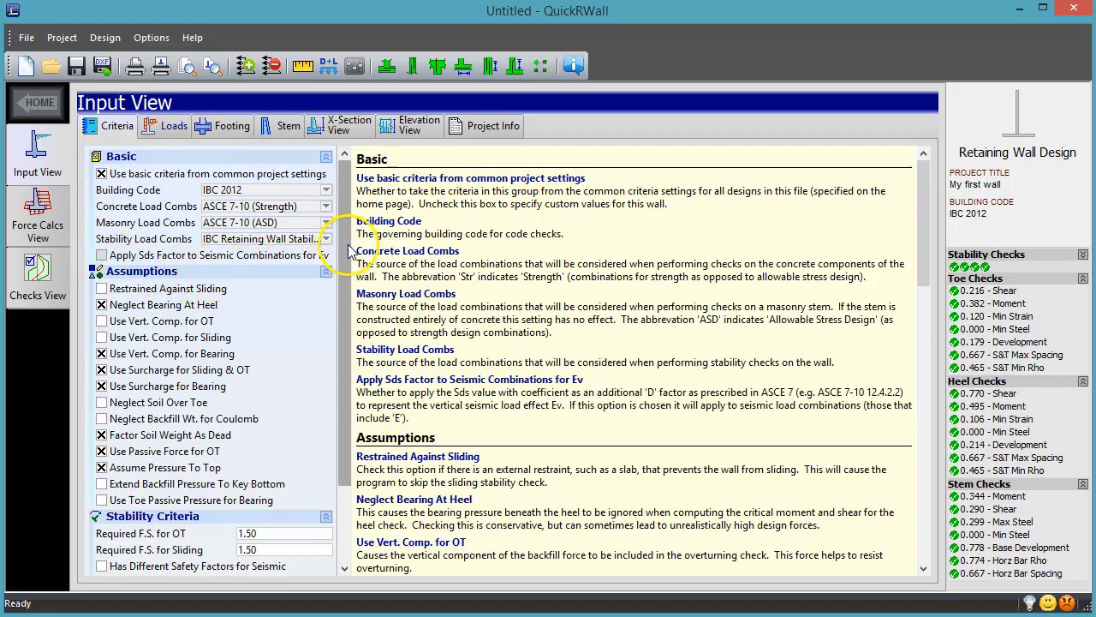
mouse_move(343, 250)
left_mouse_down()
mouse_move(351, 321)
mouse_move(356, 236)
left_mouse_up()
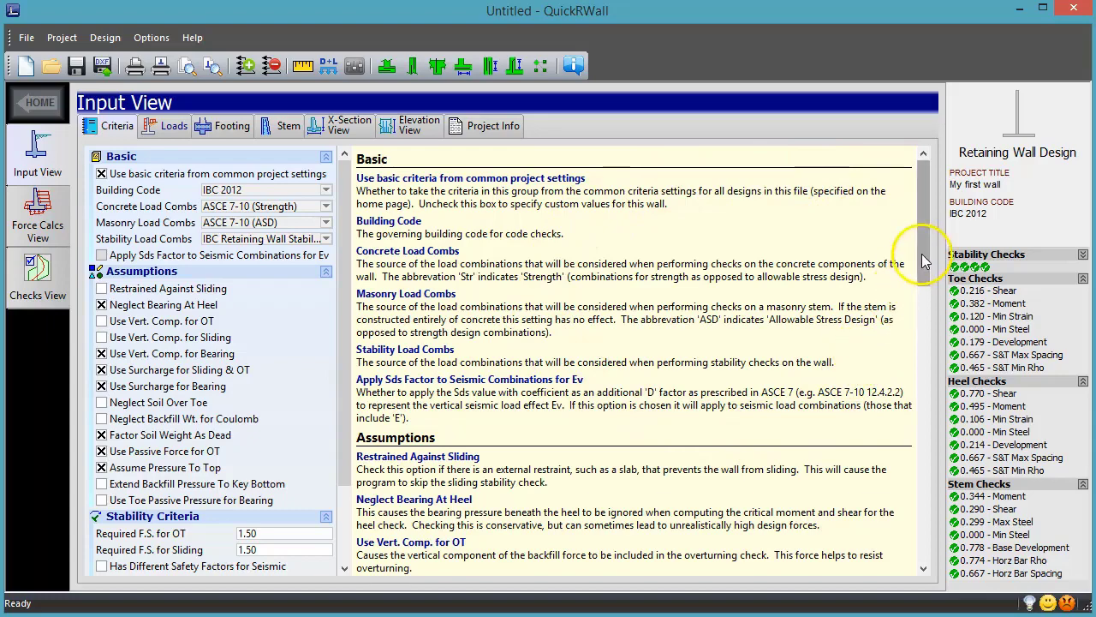
left_click_drag(922, 264, 1053, 141)
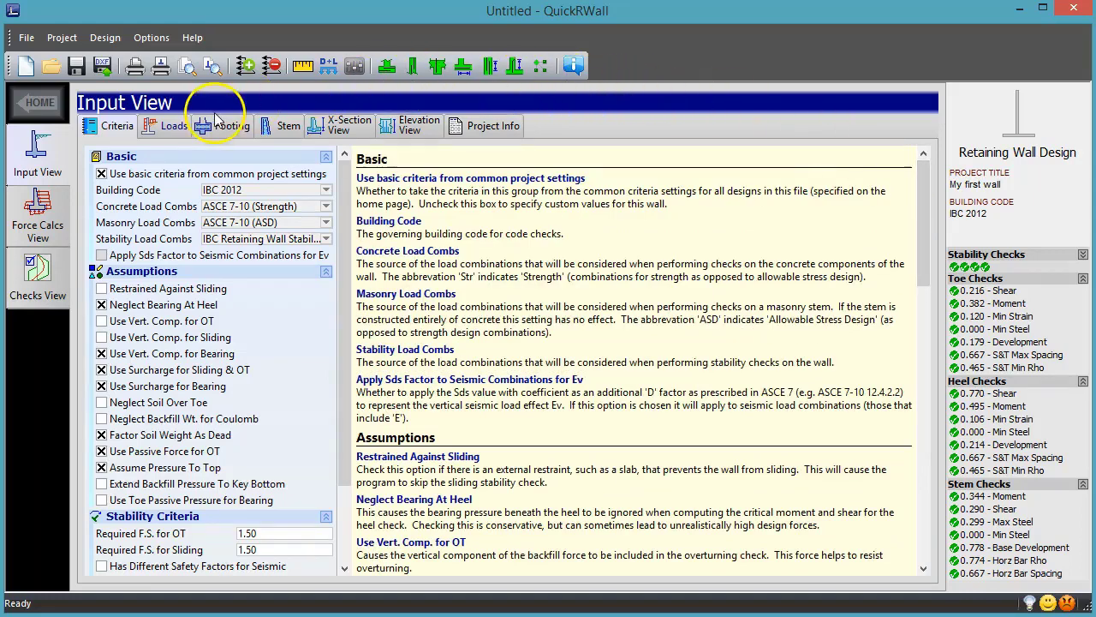
Set the Load Case 1 backfill depth to 8 ft.
left_click(175, 127)
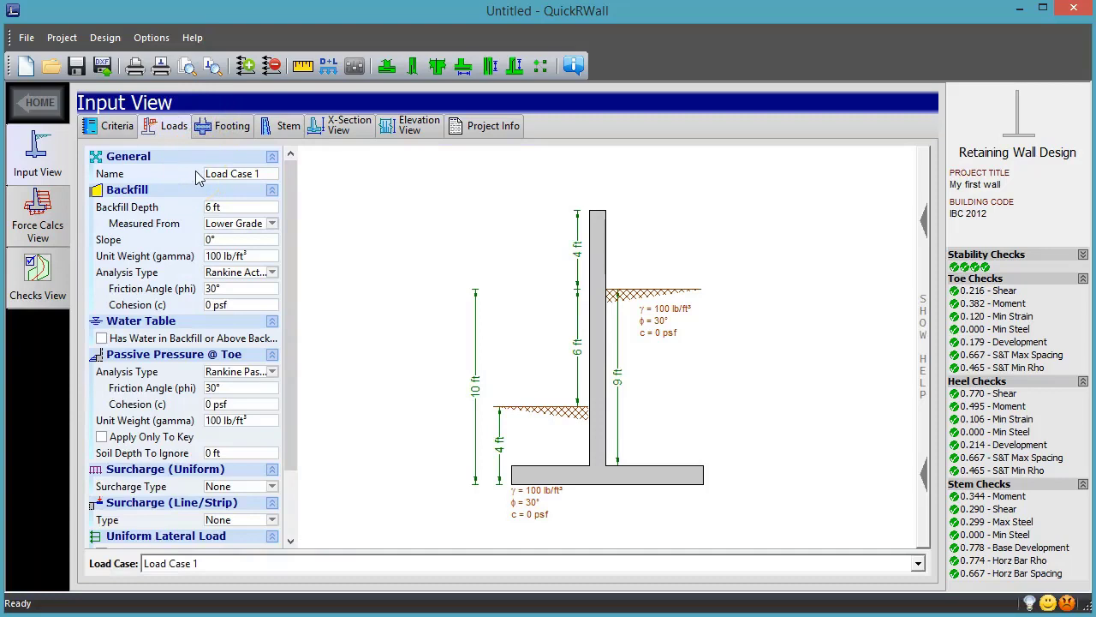
left_click(246, 172)
left_click(265, 172)
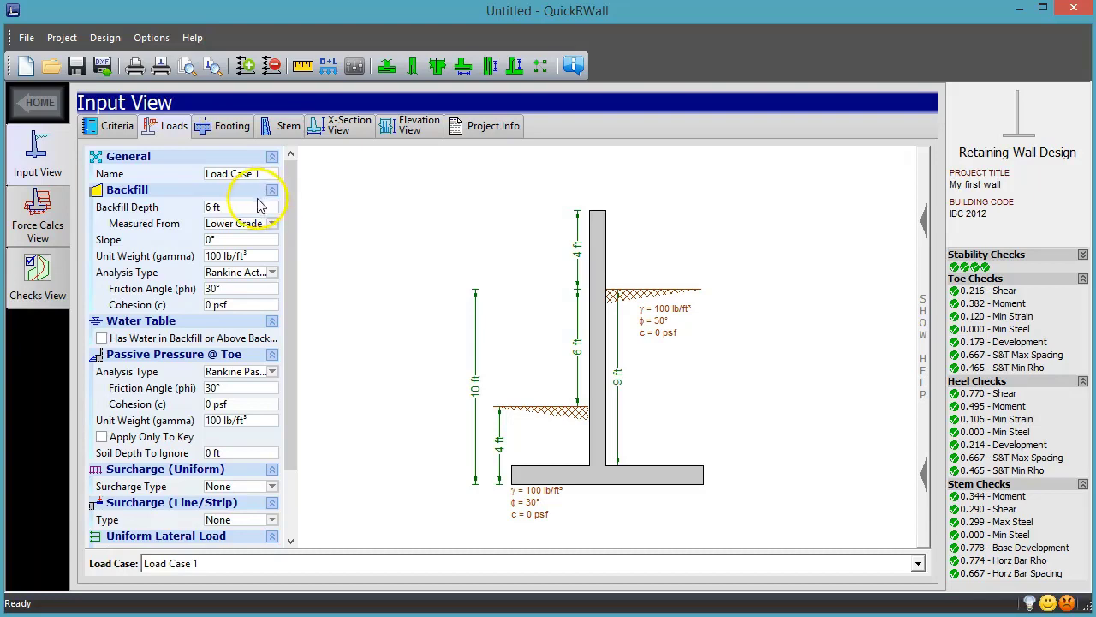
left_click(250, 206)
type("8")
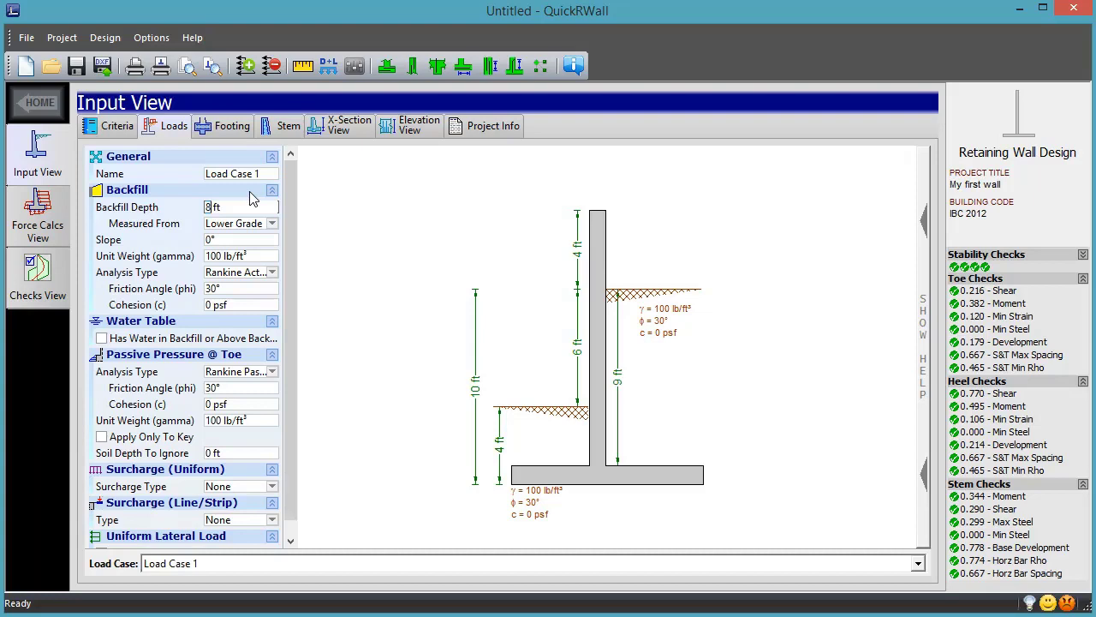
key("Return")
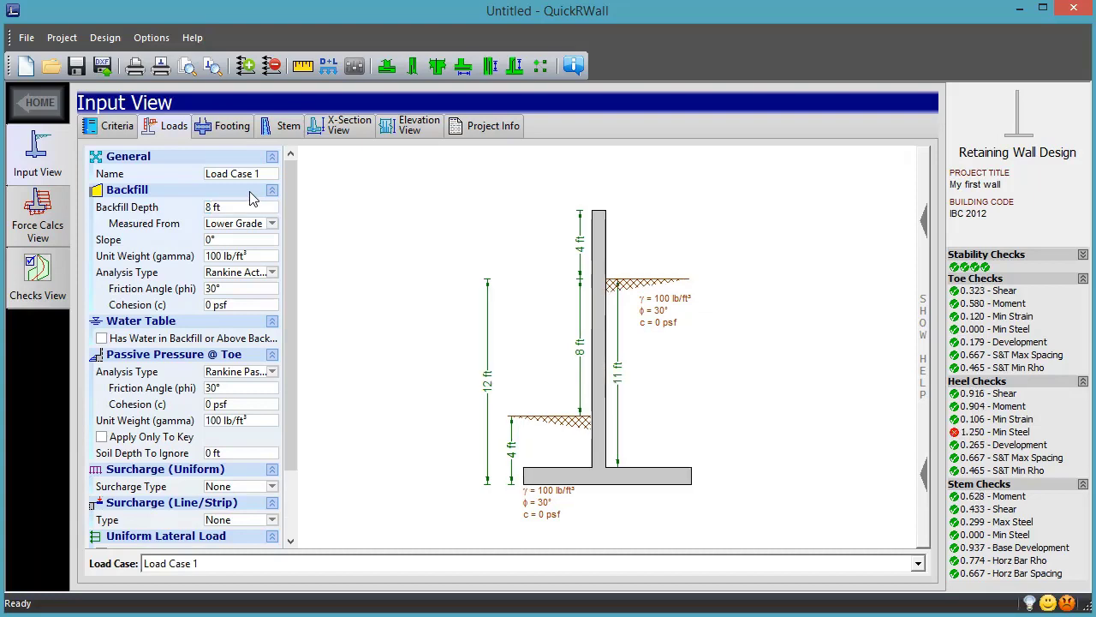
Set backfill slope 10°, unit weight 105 lb/ft³ and friction angle 35°, keeping Rankine Active.
left_click(244, 240)
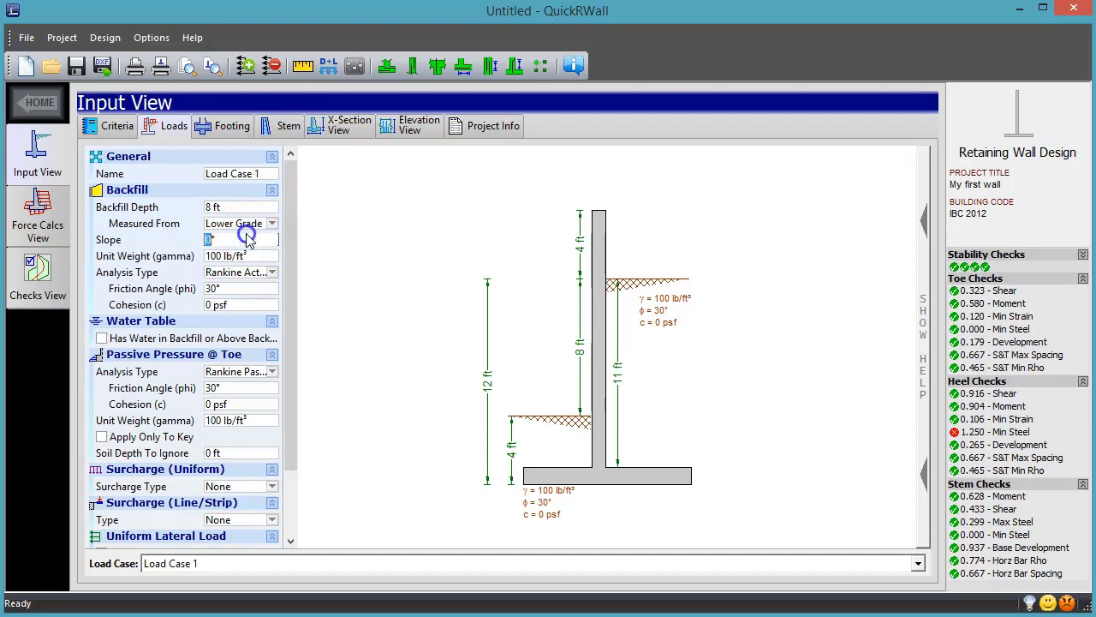
type("10")
key("Return")
left_click(239, 257)
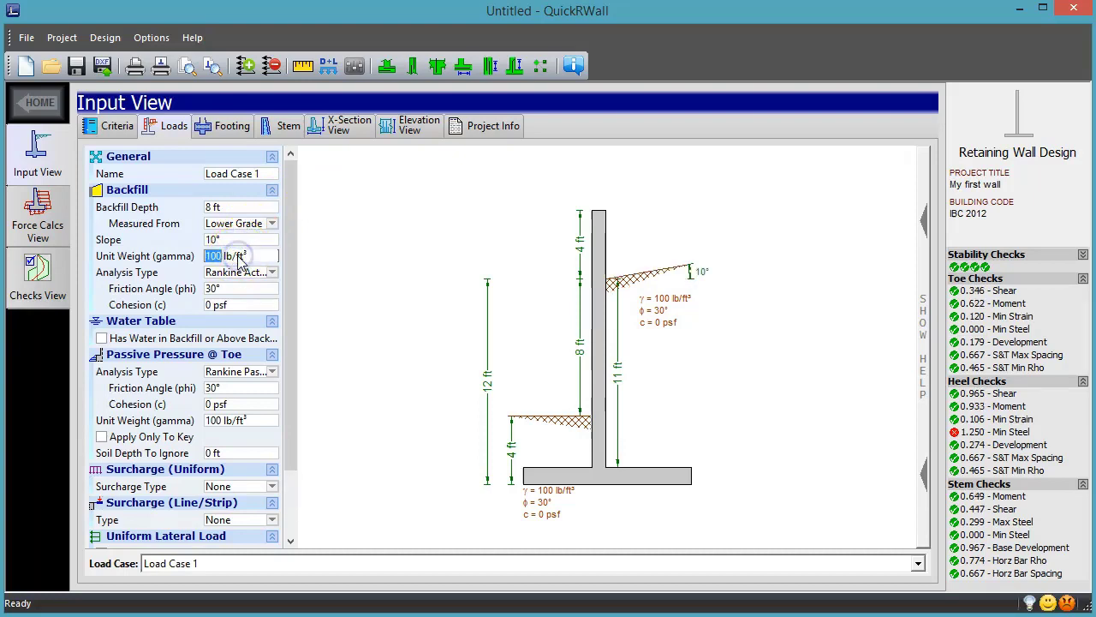
type("105")
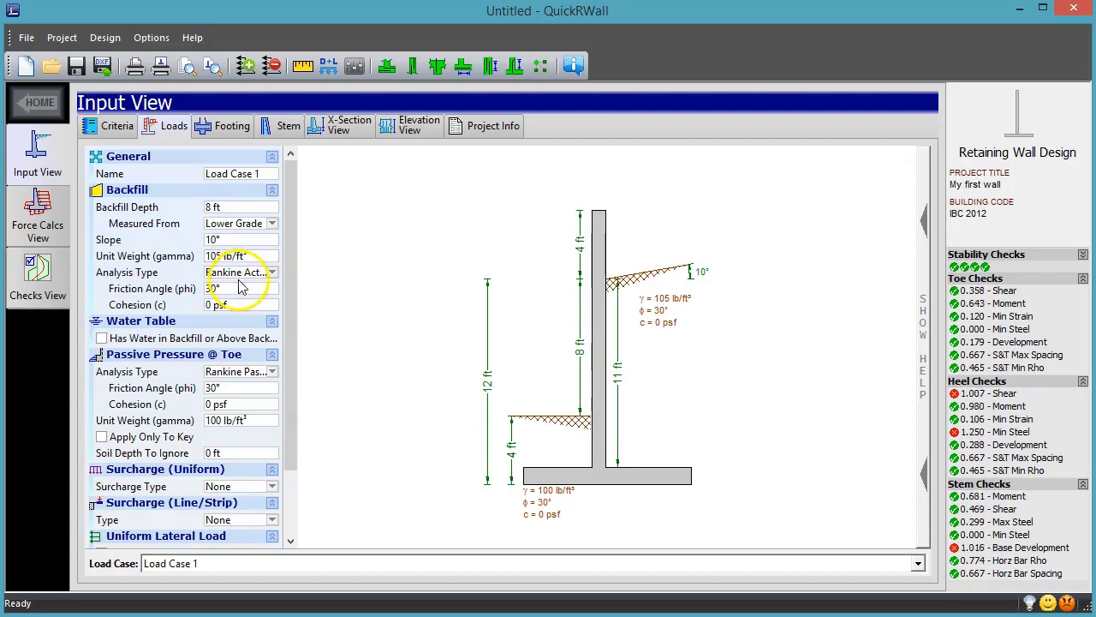
left_click(240, 289)
type("35")
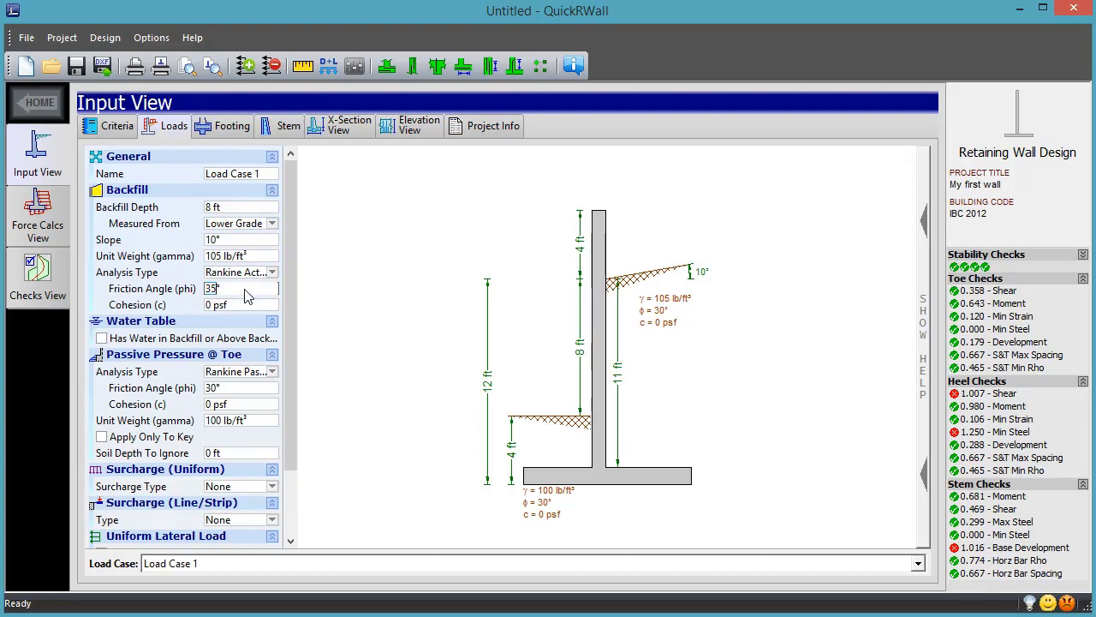
left_click(269, 273)
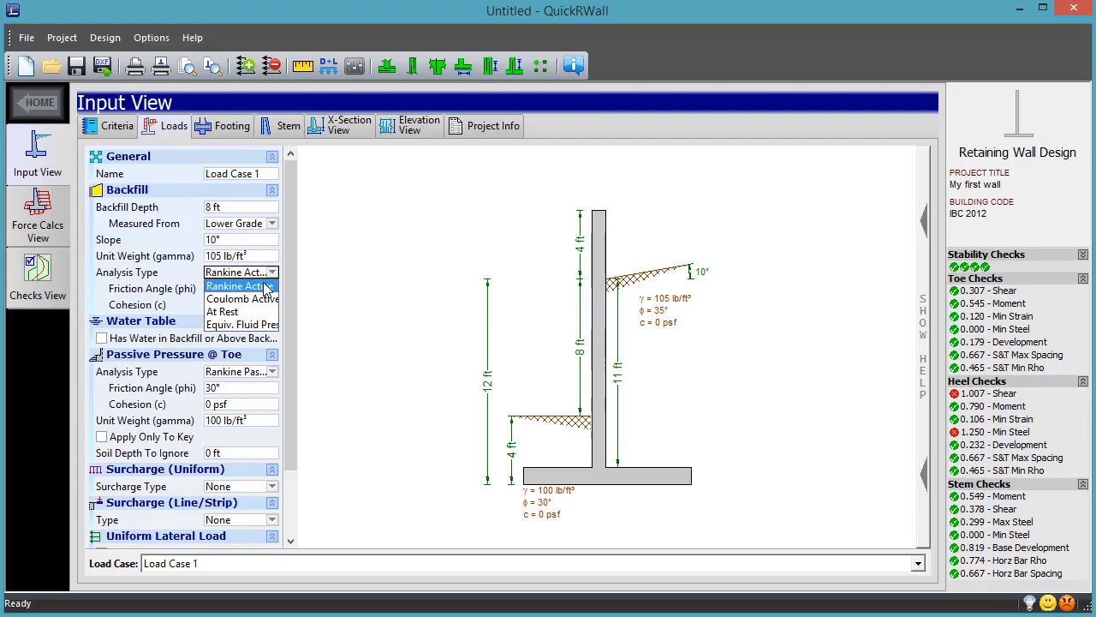
left_click(264, 287)
left_click(250, 318)
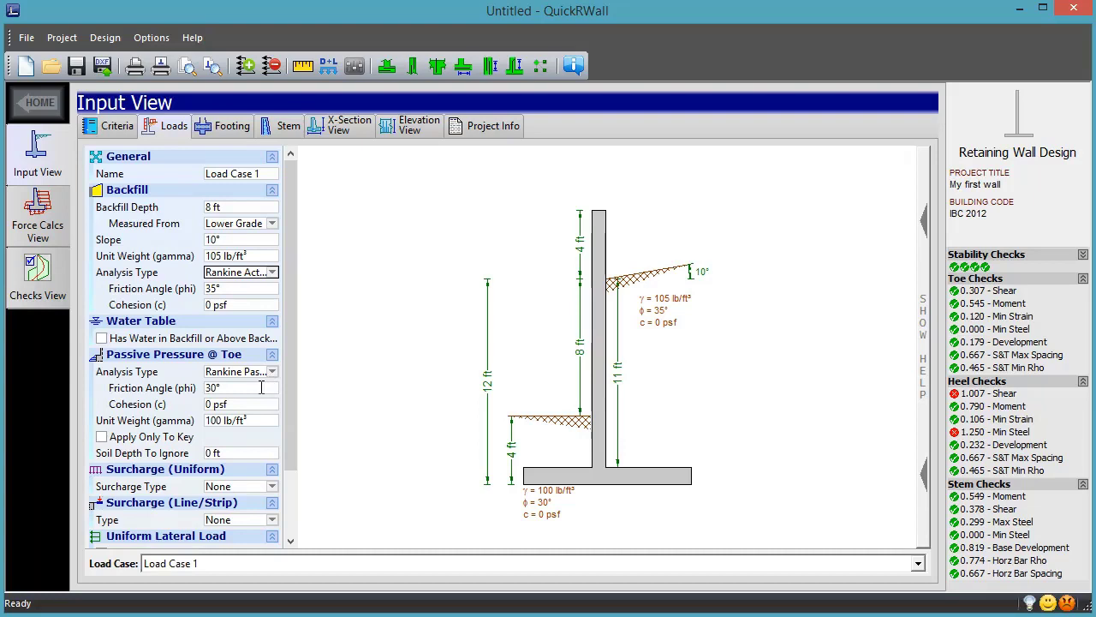
Give the passive toe soil a 40° friction angle and 105 lb/ft³ unit weight.
double_click(254, 388)
type("40")
double_click(243, 421)
type("10")
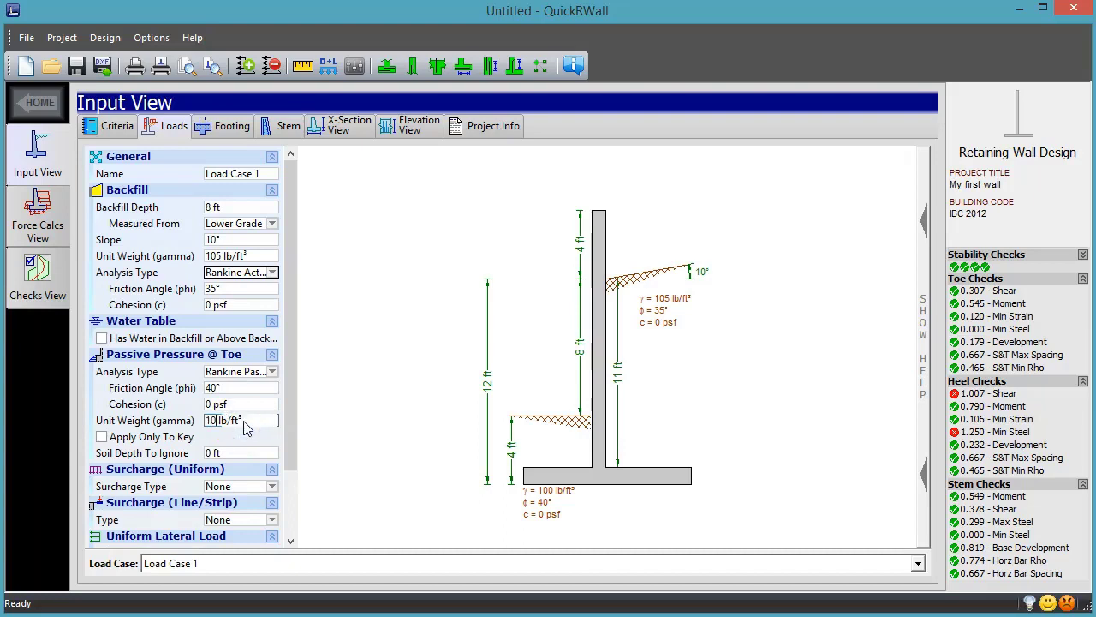
left_click(274, 282)
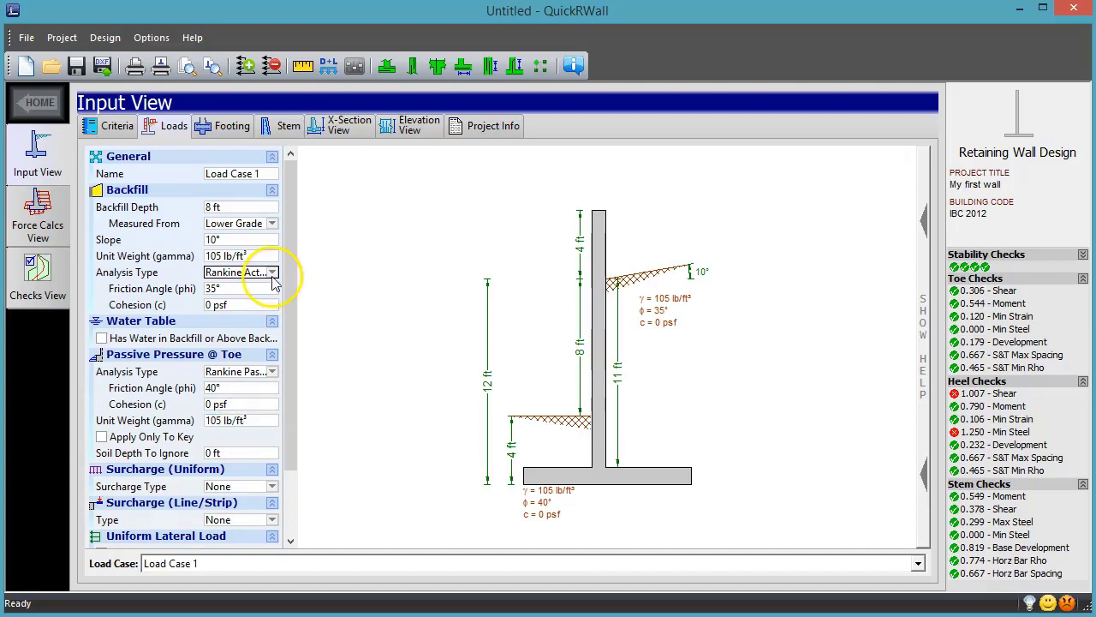
Apply a uniform surcharge pressure of 200 psf on the backfill.
left_click(237, 488)
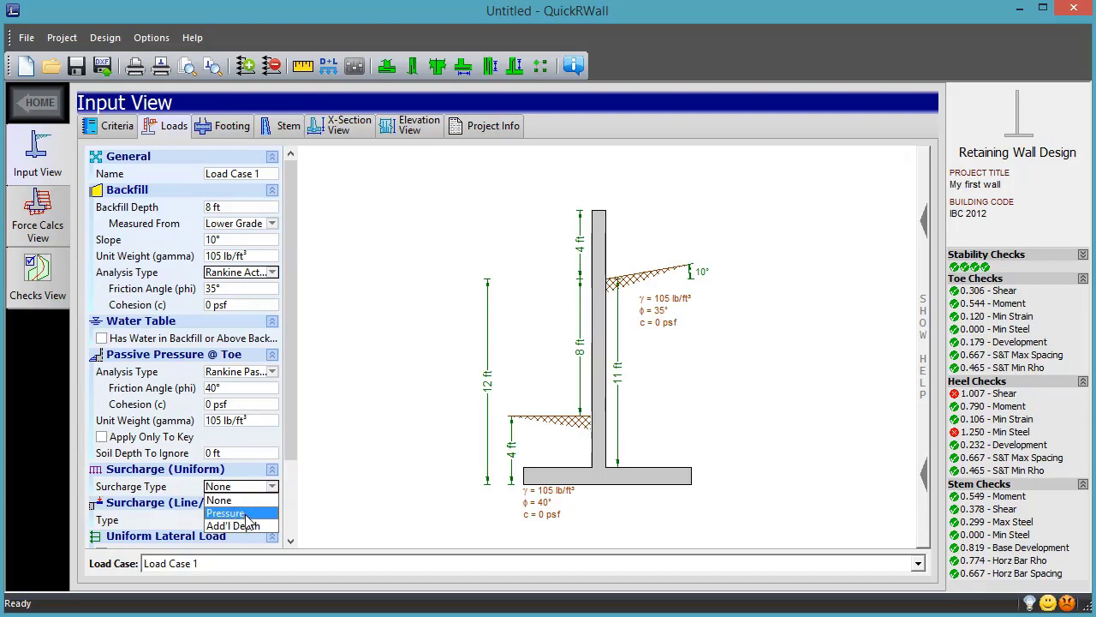
left_click(229, 512)
left_click(257, 506)
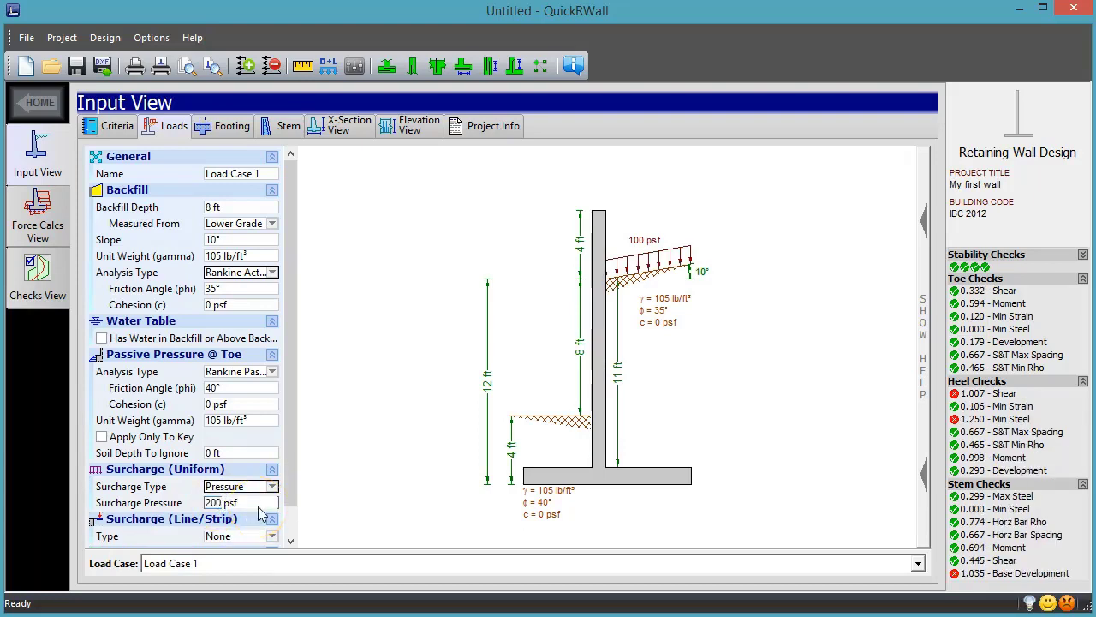
key("Return")
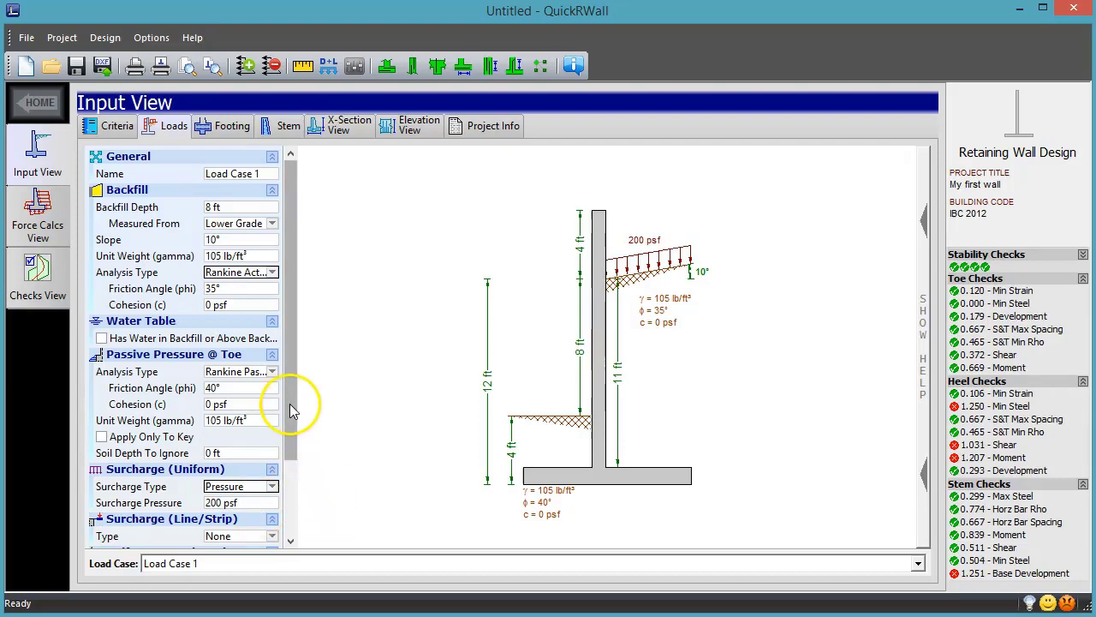
Scroll through the load inputs to review the backfill, 40° passive soil and 200 psf surcharge.
left_click_drag(293, 310, 282, 384)
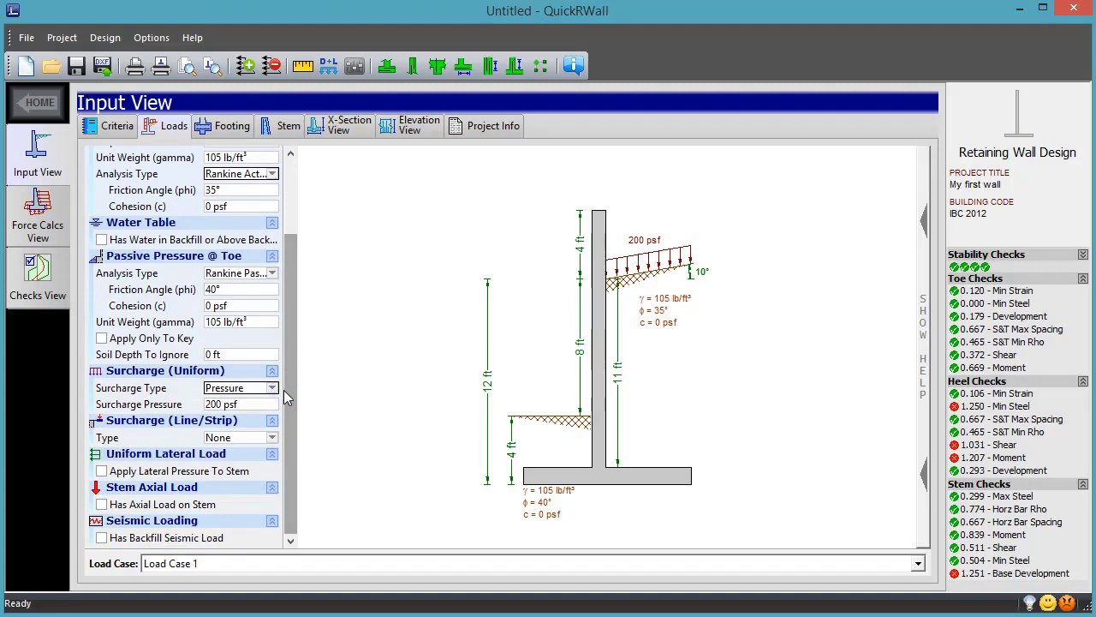
left_click(287, 399)
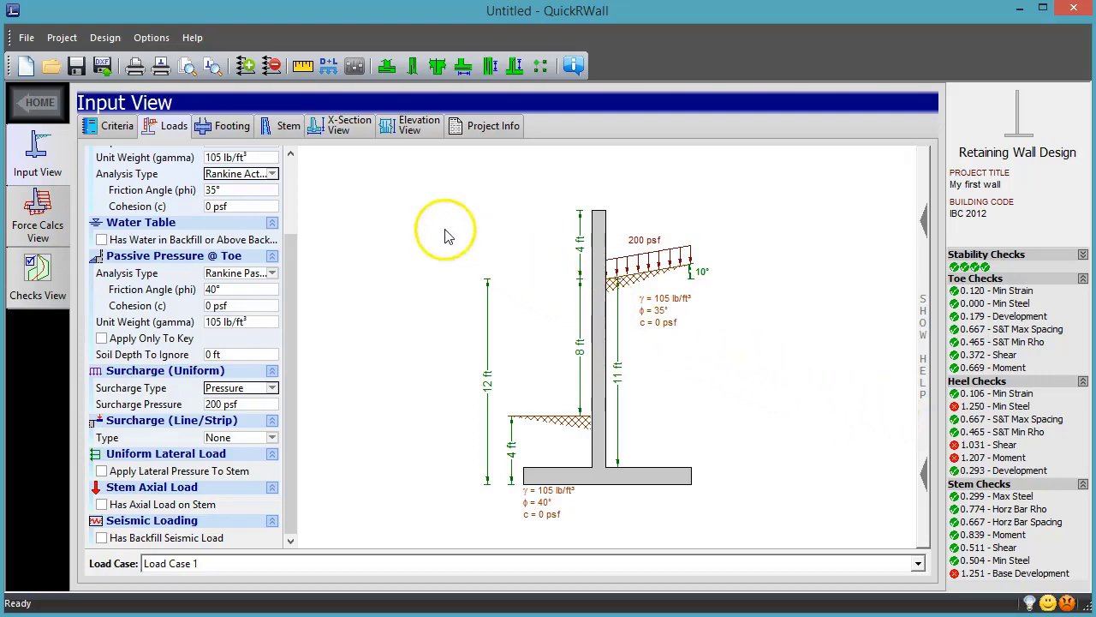
Change the footing heel reinforcement to #6 bars at 12 in.
left_click(222, 126)
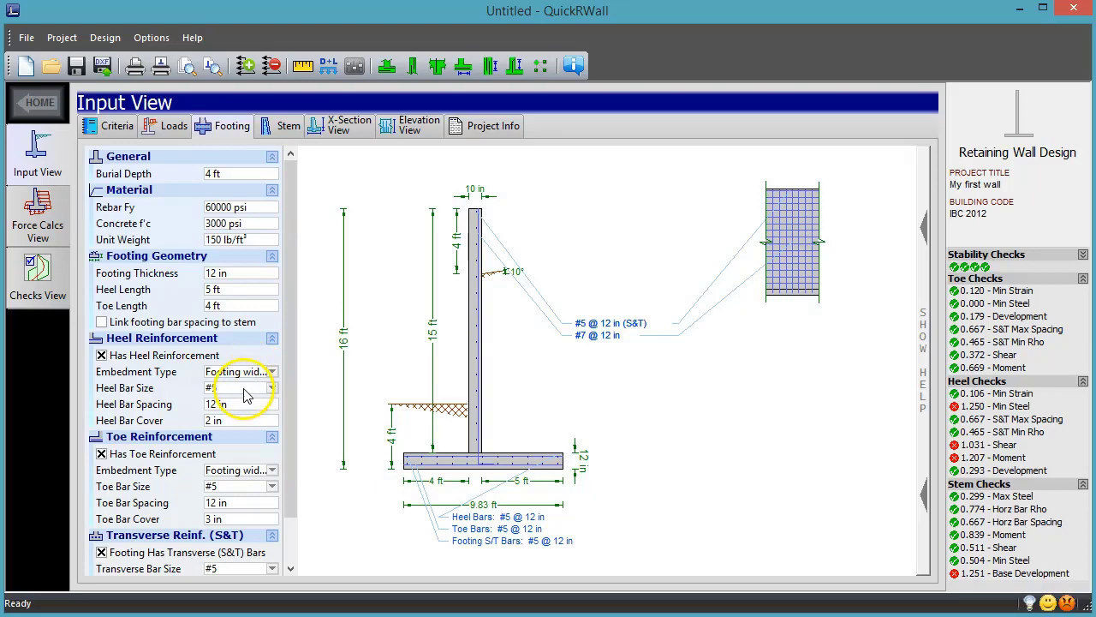
left_click(248, 389)
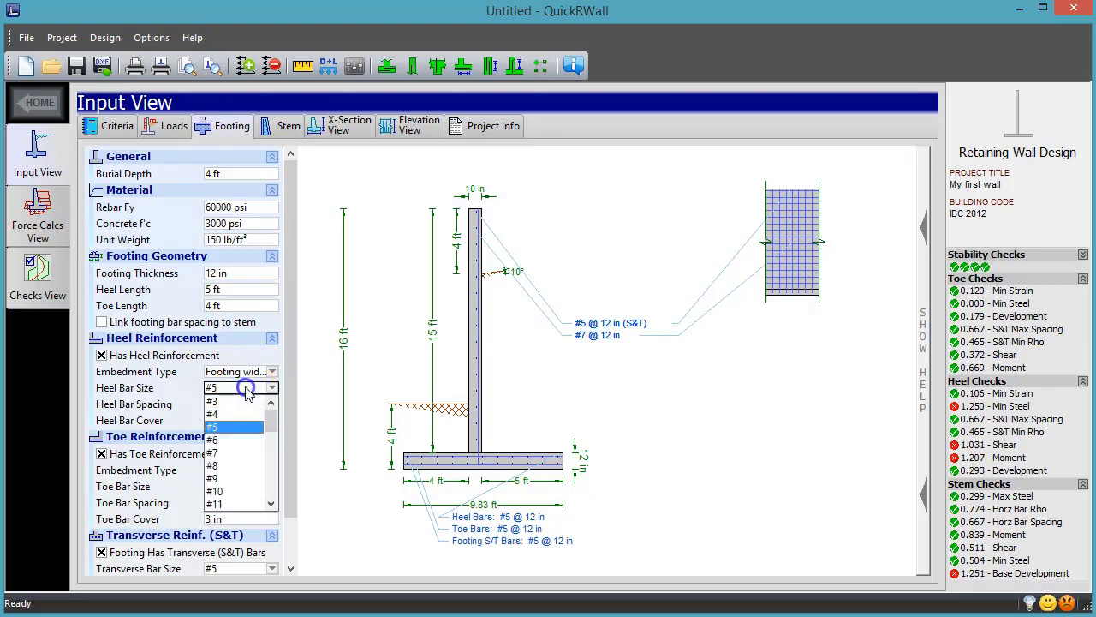
left_click(230, 440)
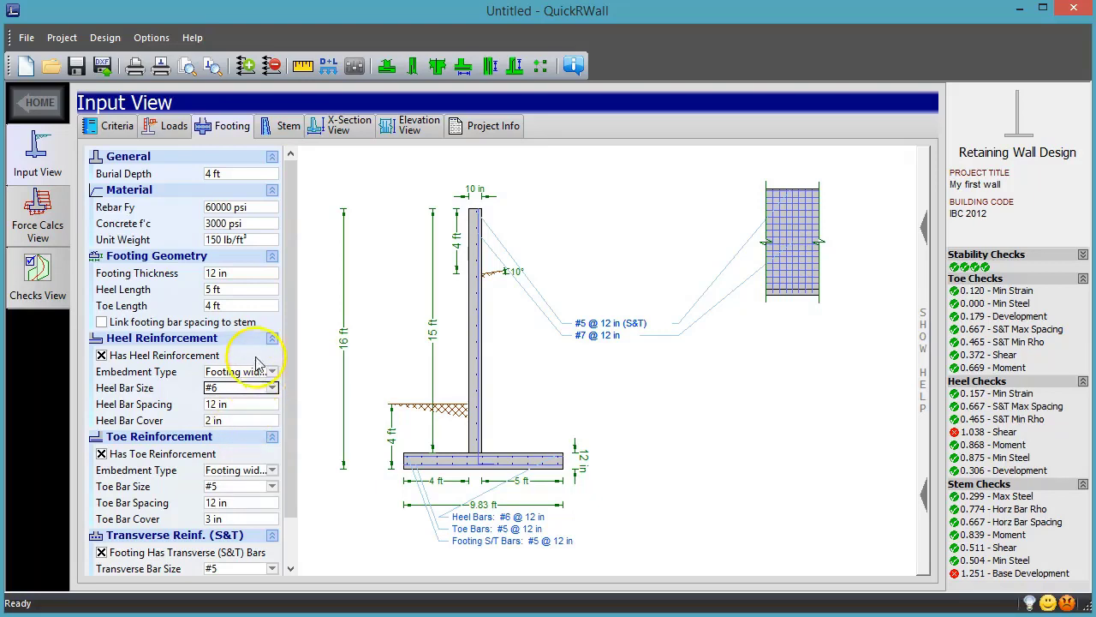
Increase the footing thickness to 14 in.
double_click(250, 278)
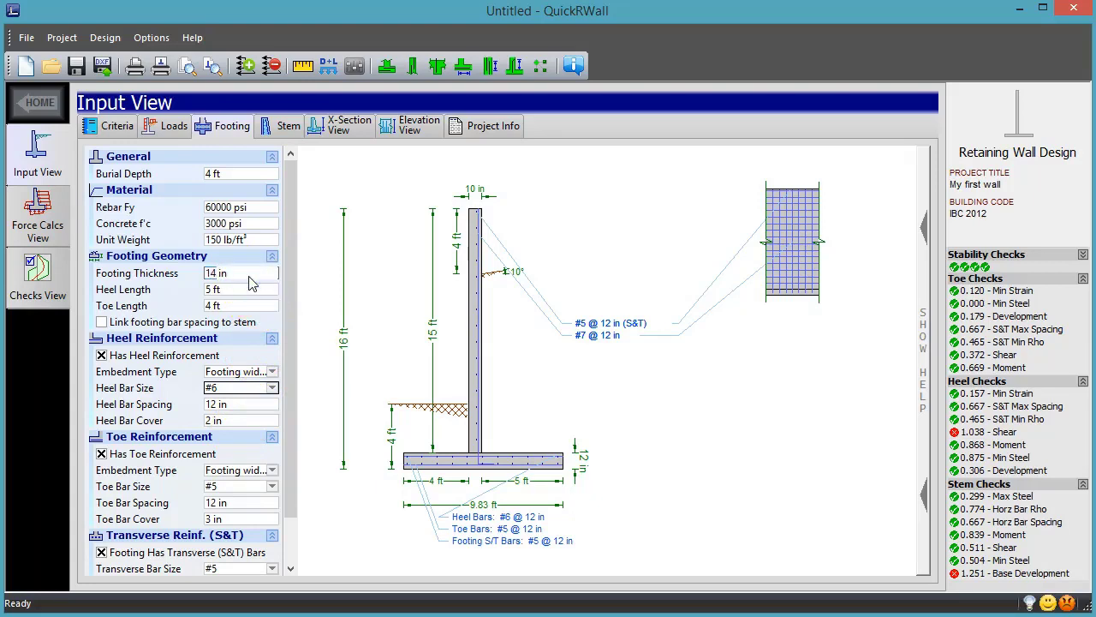
type("14")
key("Return")
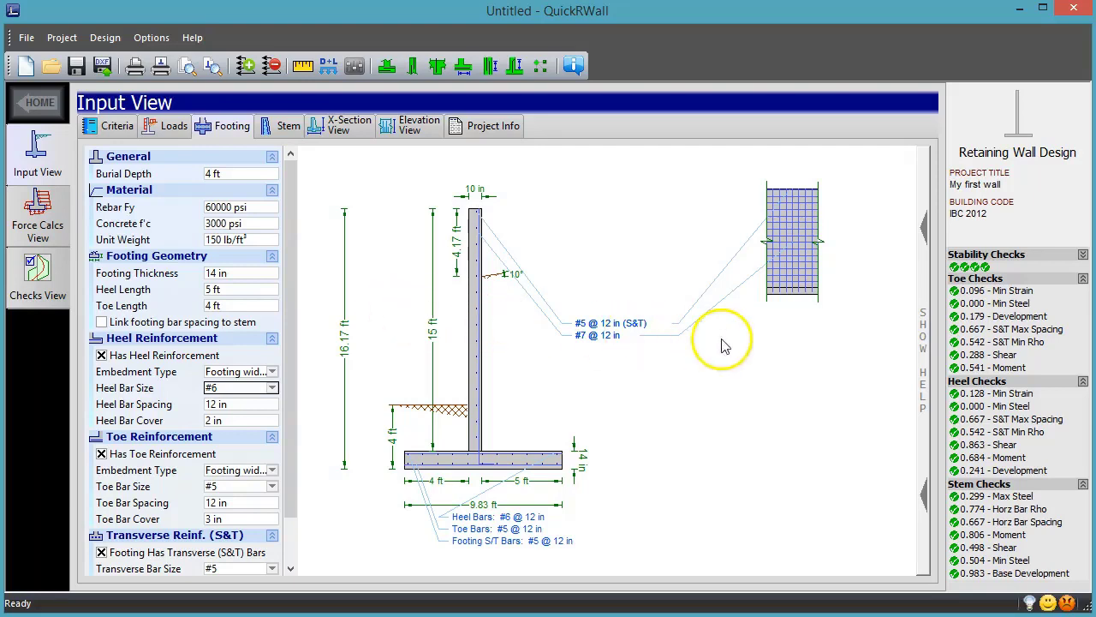
Expand the stability checks and set both heel and toe lengths to 3 ft.
left_click(1084, 255)
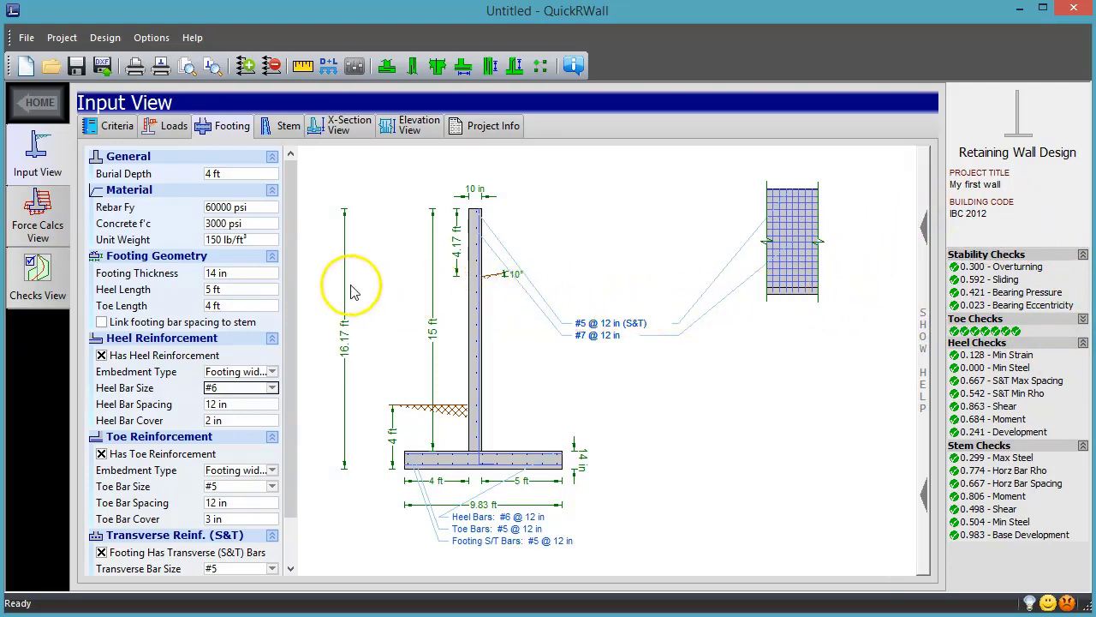
left_click(249, 293)
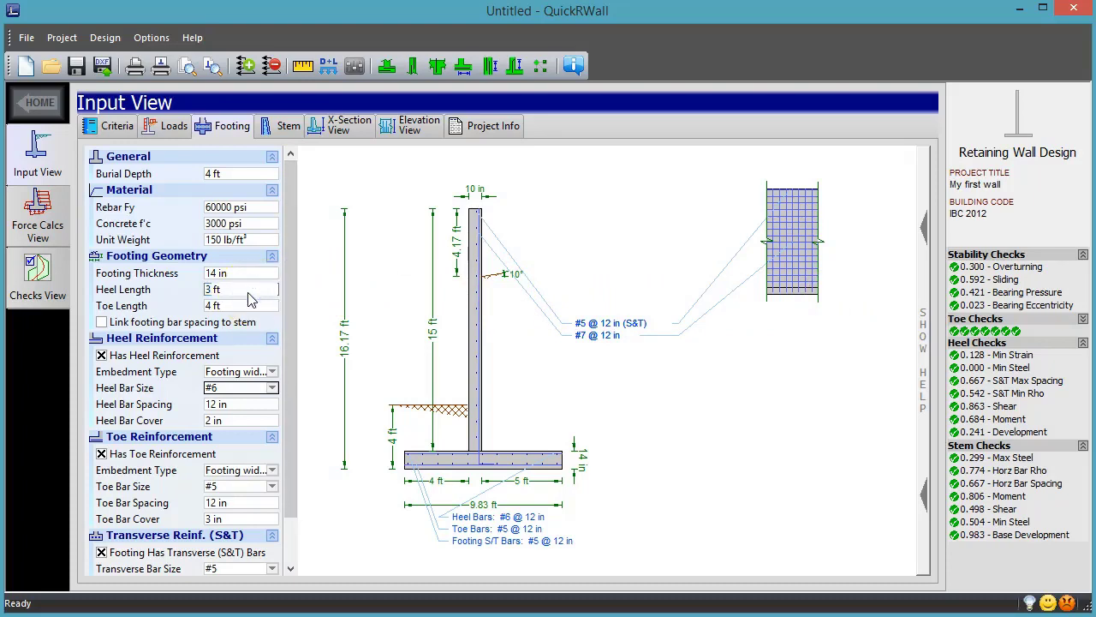
type("3")
left_click(233, 306)
type("3")
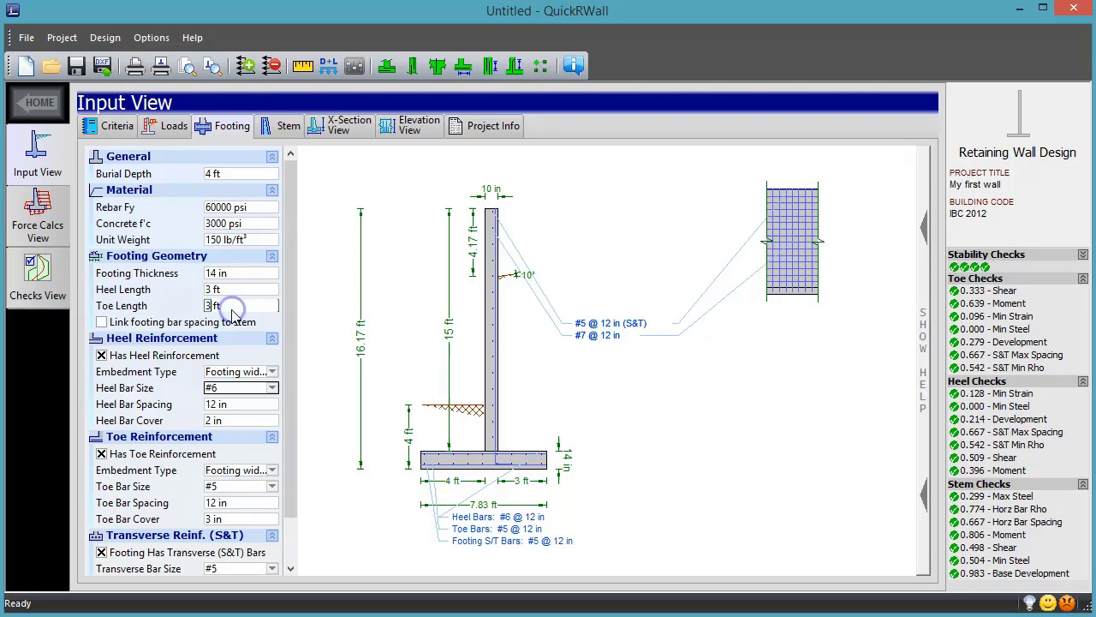
key("Tab")
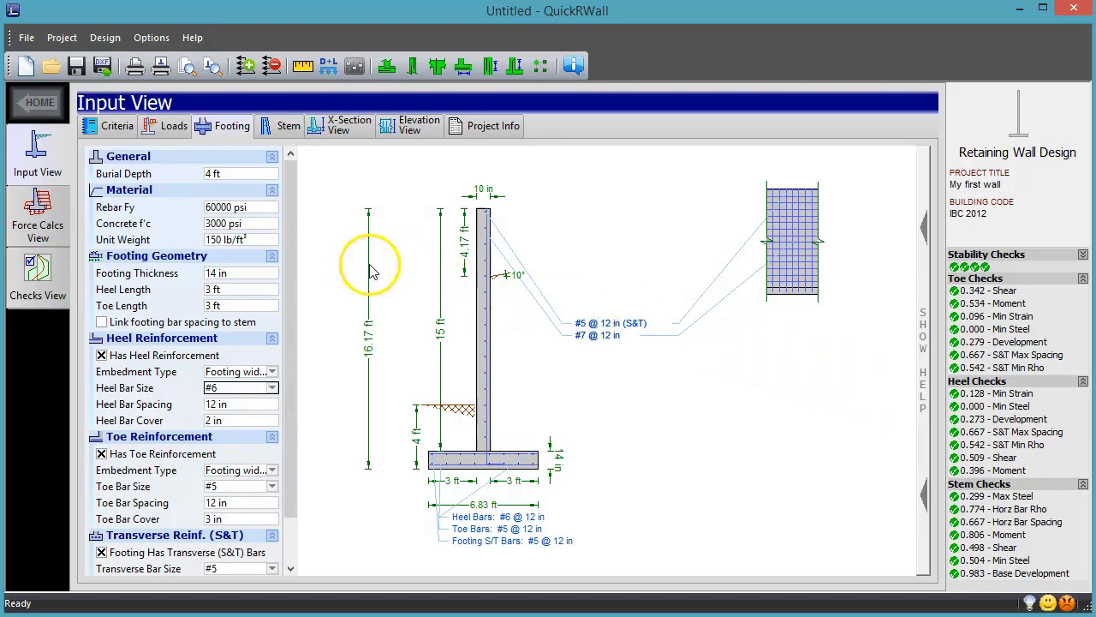
Review passive, surcharge, weight and bearing/friction force calculations, then show the checks summary.
left_click(58, 216)
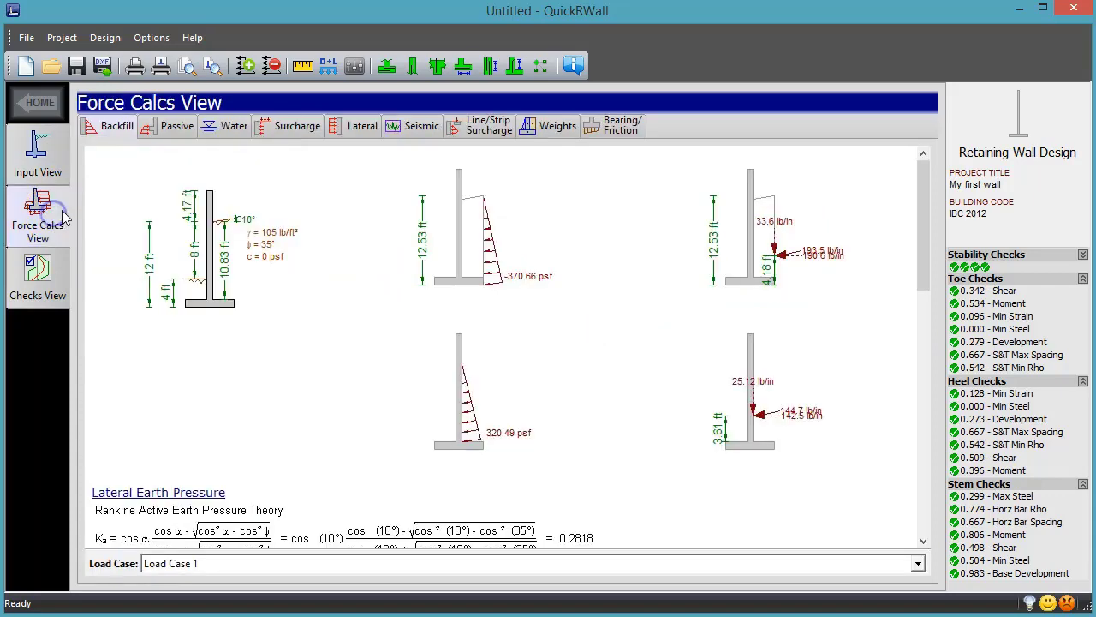
left_click(178, 129)
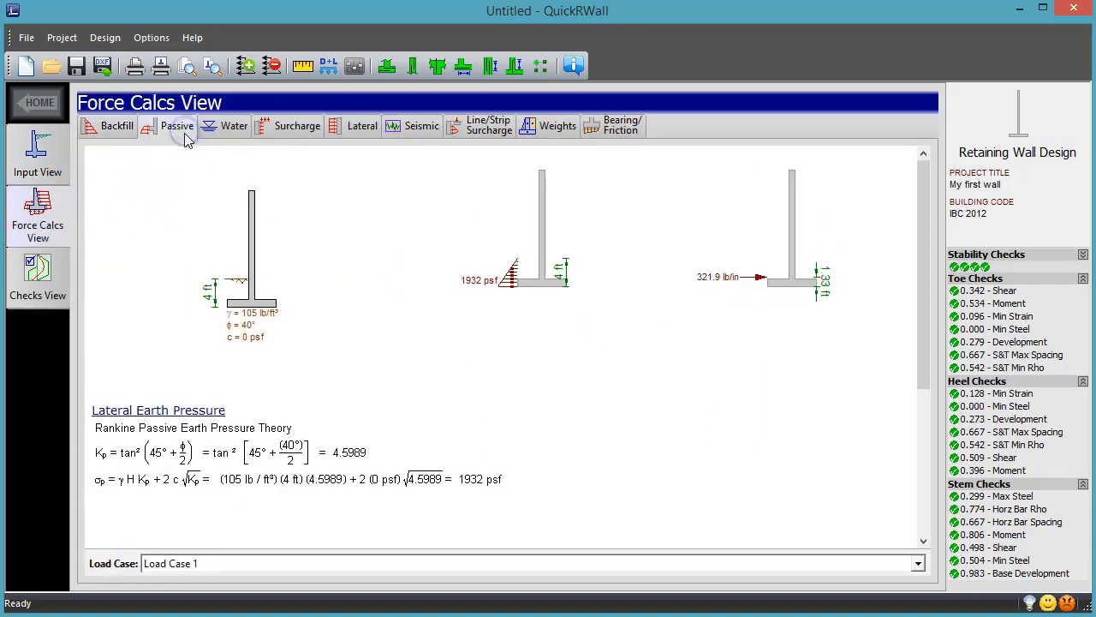
left_click(285, 127)
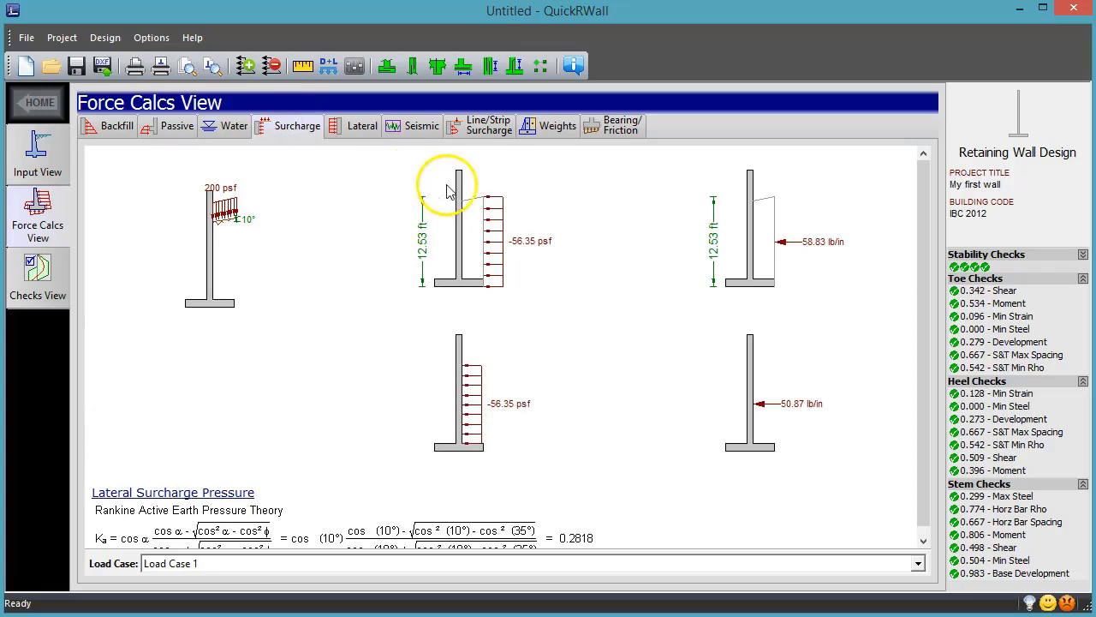
left_click(531, 128)
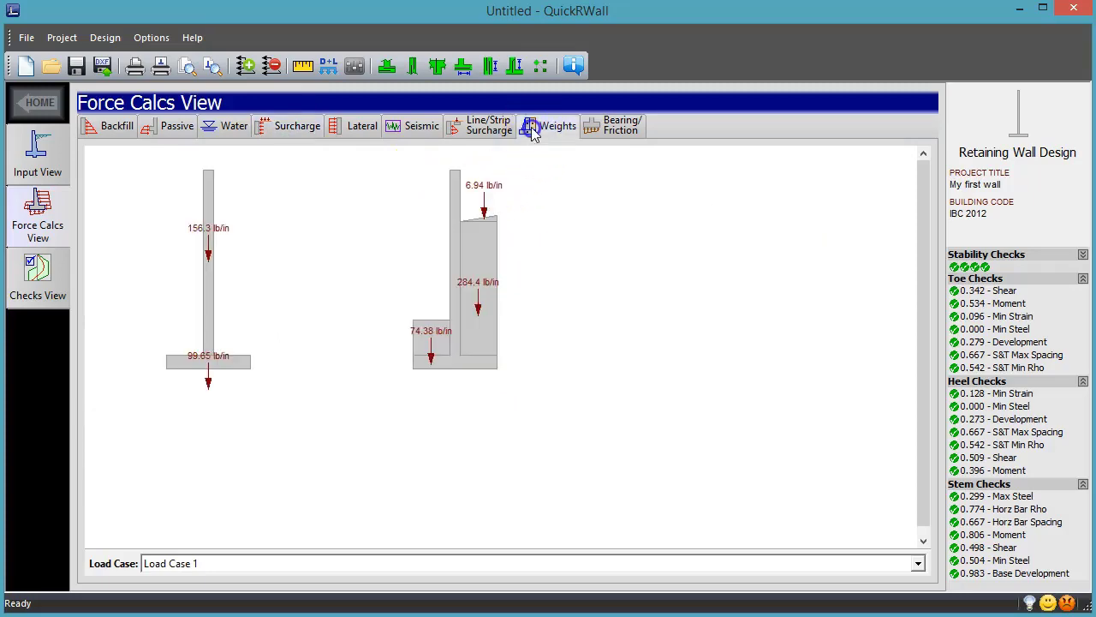
left_click(603, 134)
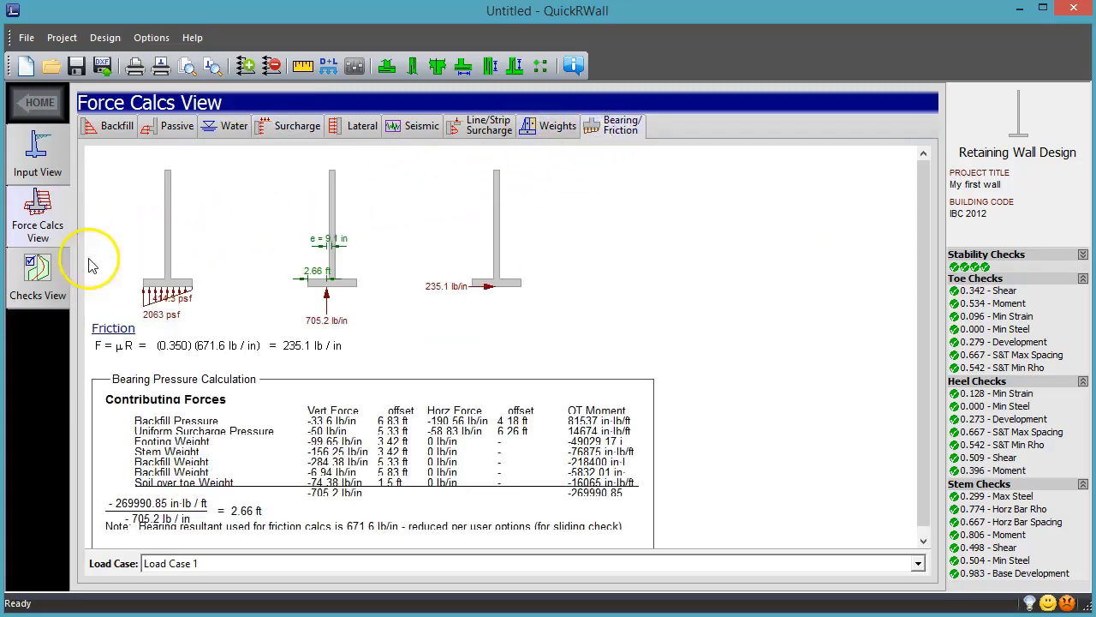
left_click(44, 287)
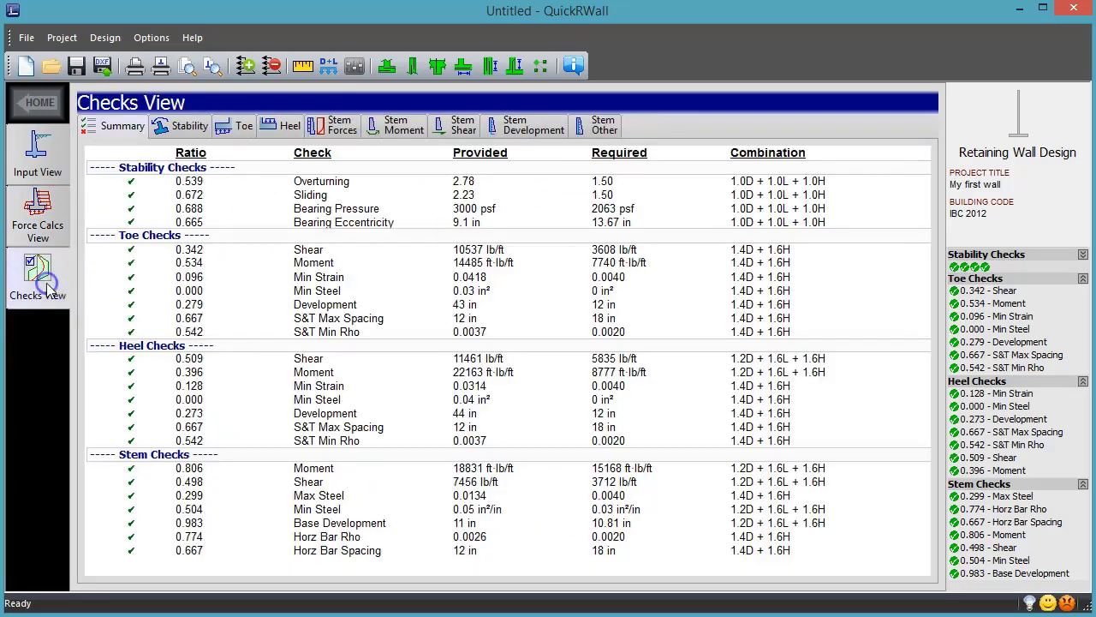
Review the overturning and sliding stability checks, then the toe and heel design calculations.
left_click(190, 127)
left_click(242, 127)
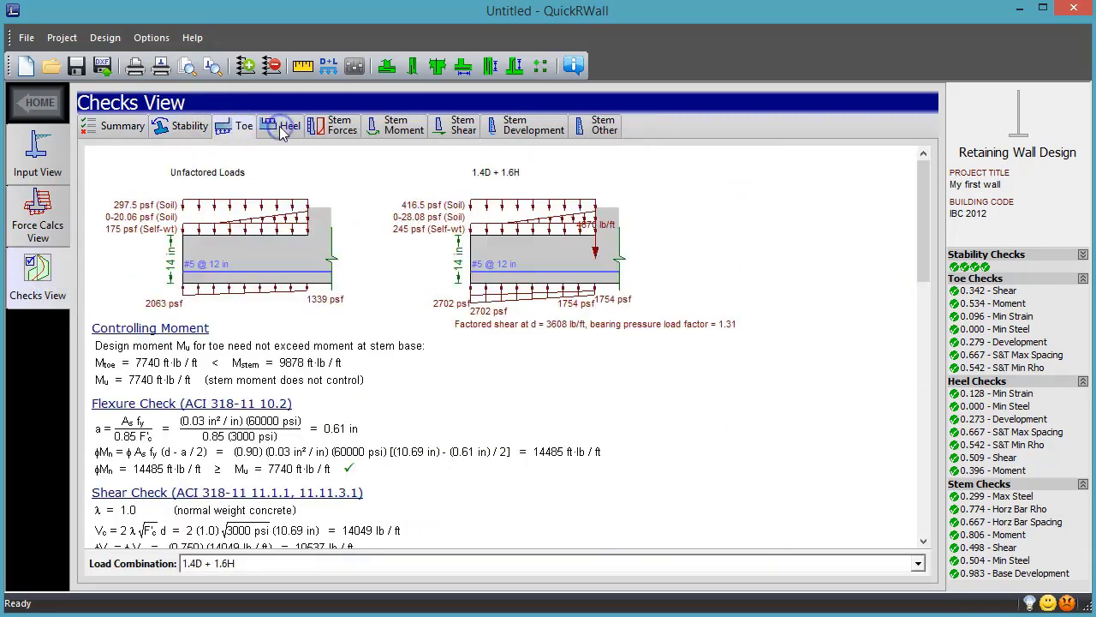
left_click(279, 126)
Review the stem forces, moment, shear, development length, and minimum/maximum steel checks.
left_click(336, 128)
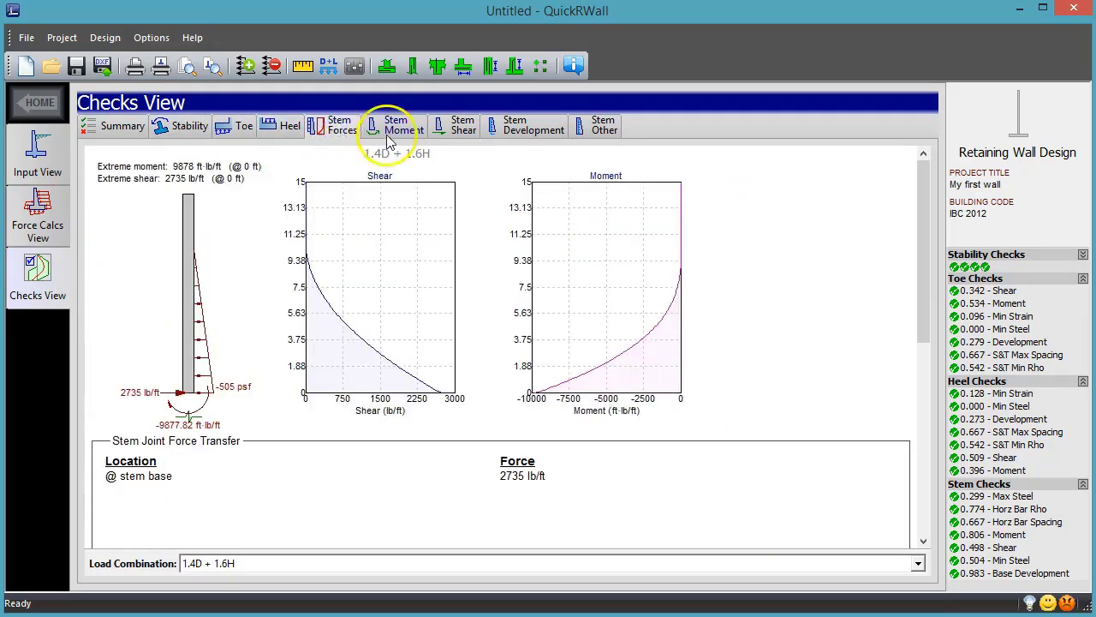
left_click(404, 128)
left_click(460, 128)
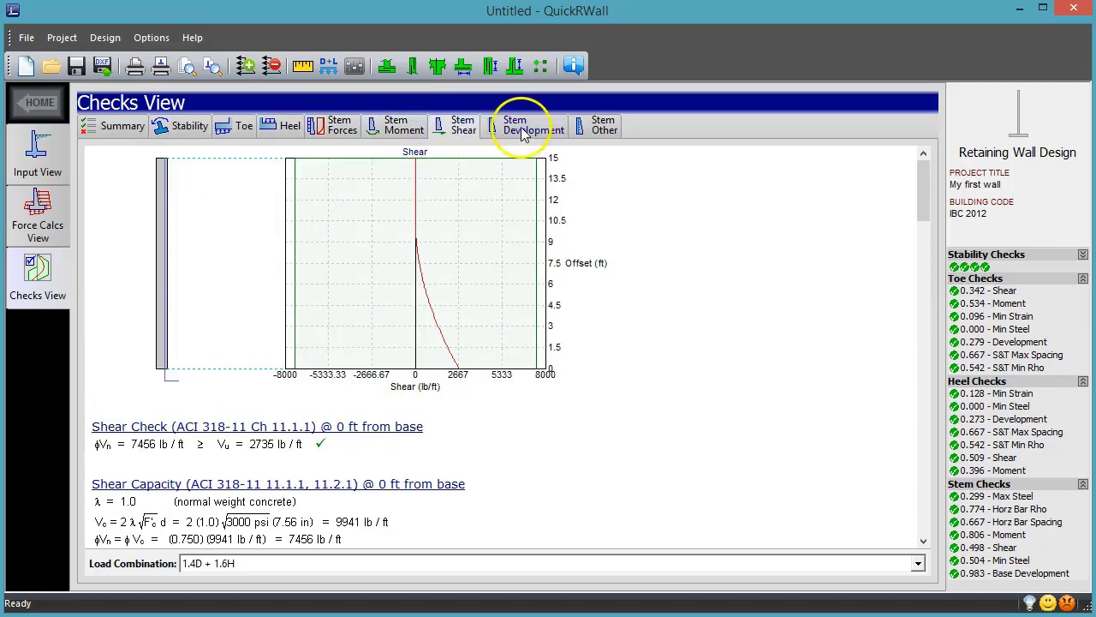
left_click(535, 130)
left_click(603, 127)
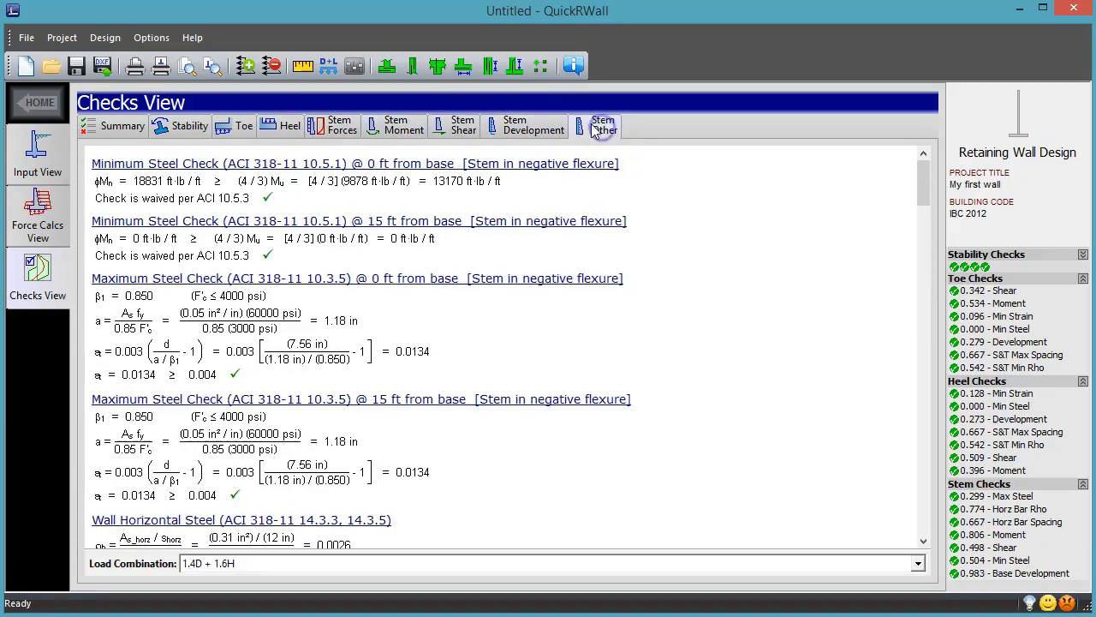
left_click(213, 66)
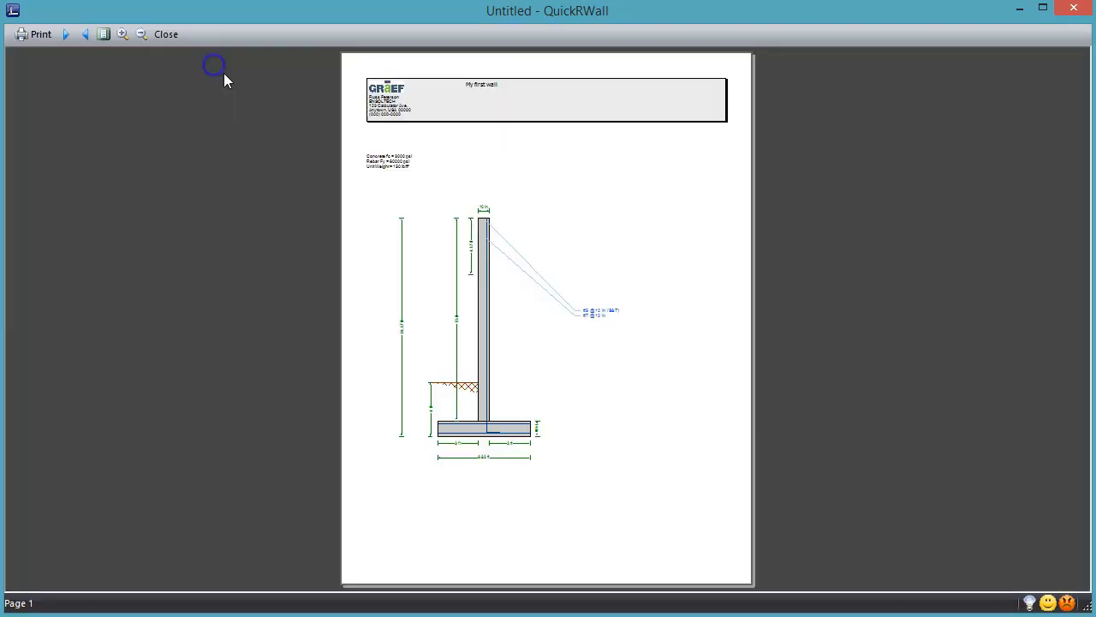
left_click(165, 35)
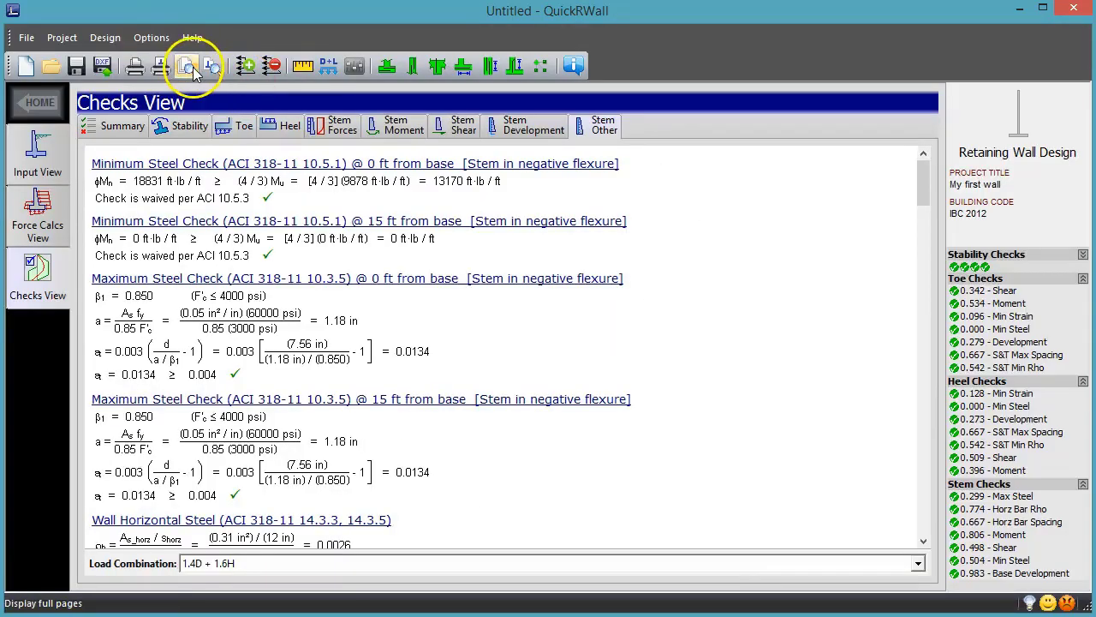
left_click(187, 67)
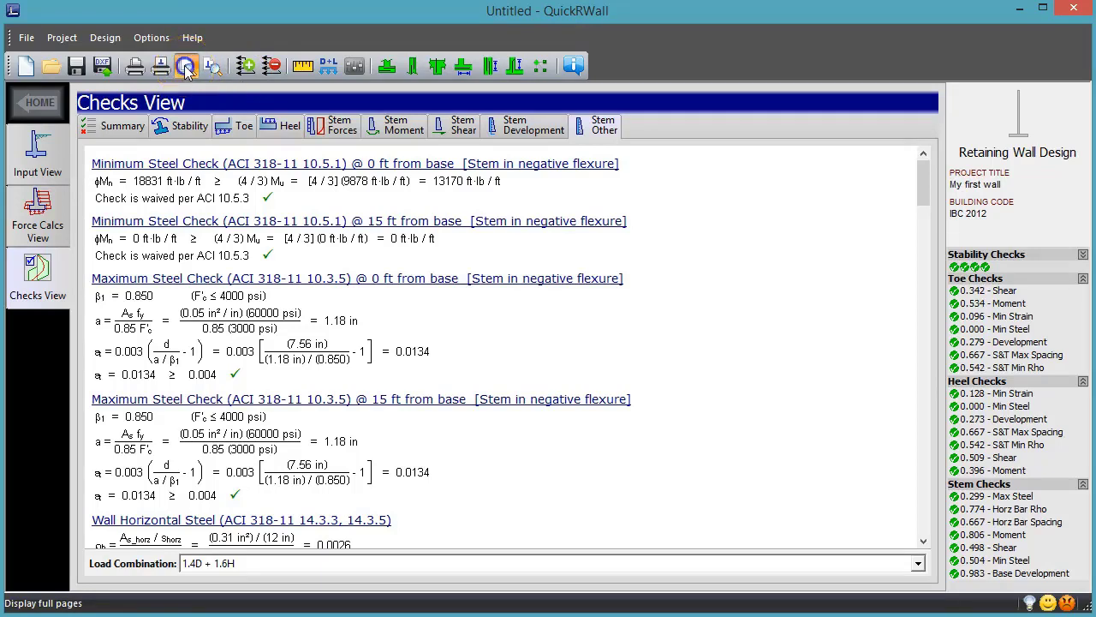
left_click(603, 415)
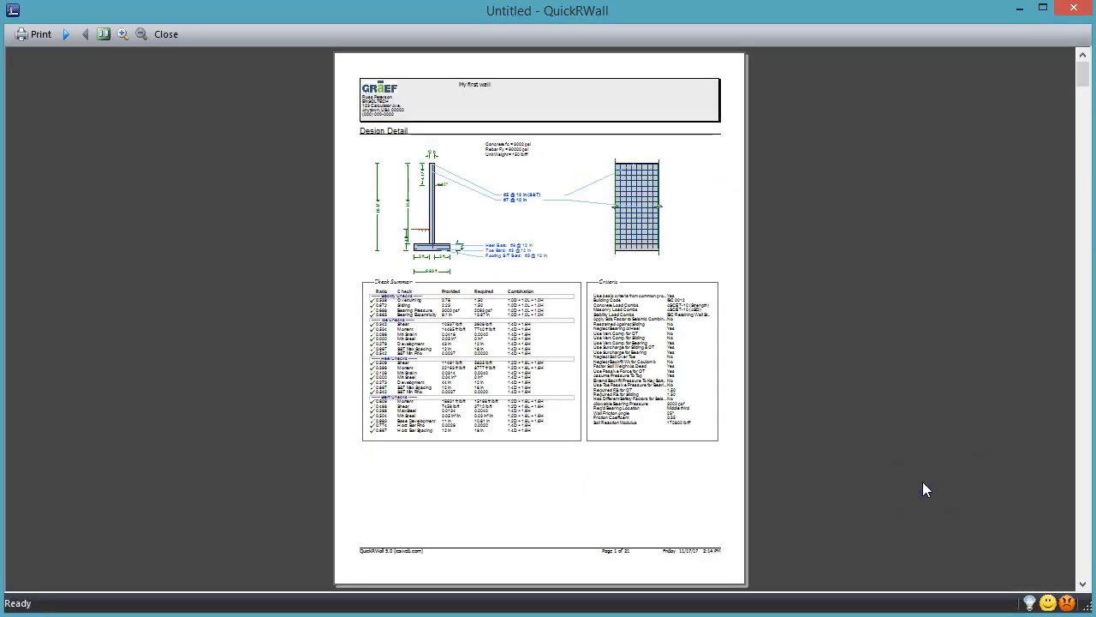
left_click(1083, 529)
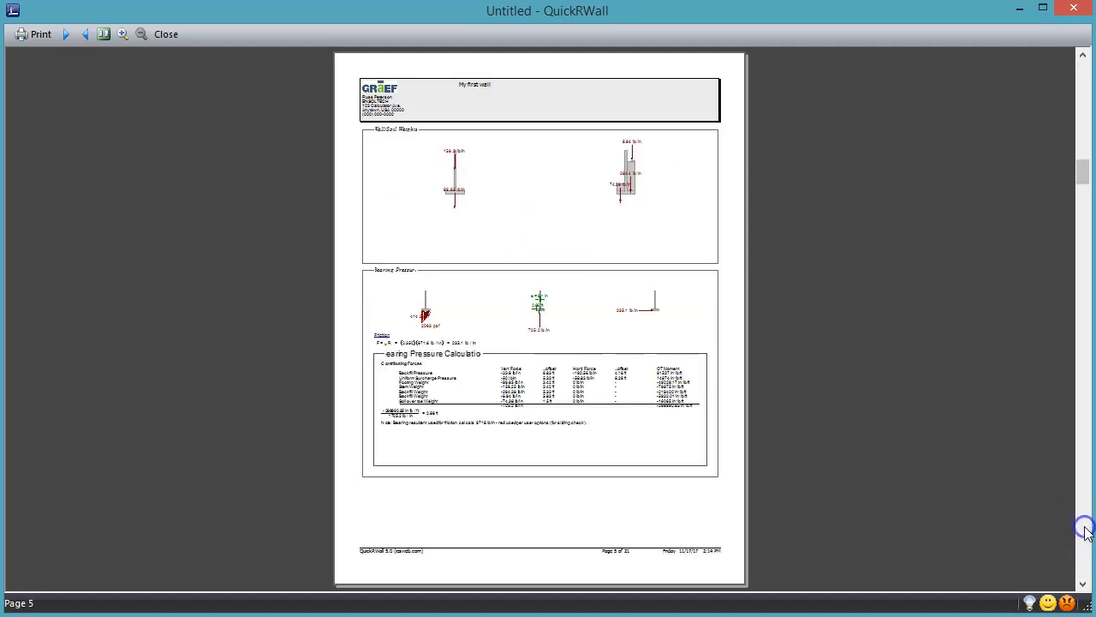
left_click(1084, 530)
left_click(1084, 530)
left_click(1084, 530)
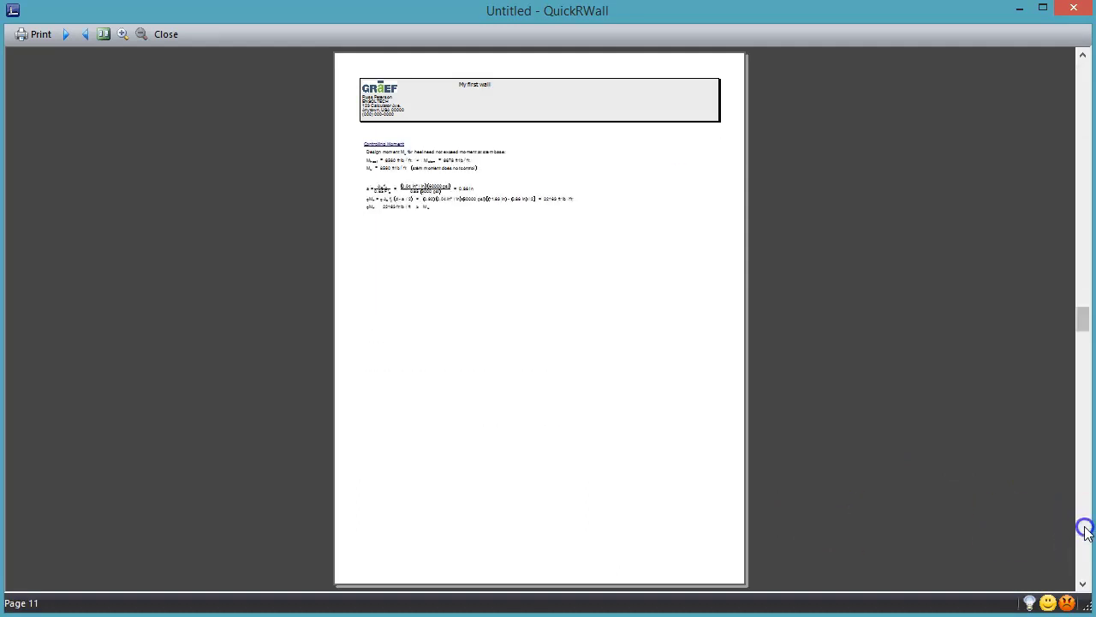
left_click(1084, 530)
left_click(1084, 530)
left_click(1084, 530)
left_click(1084, 530)
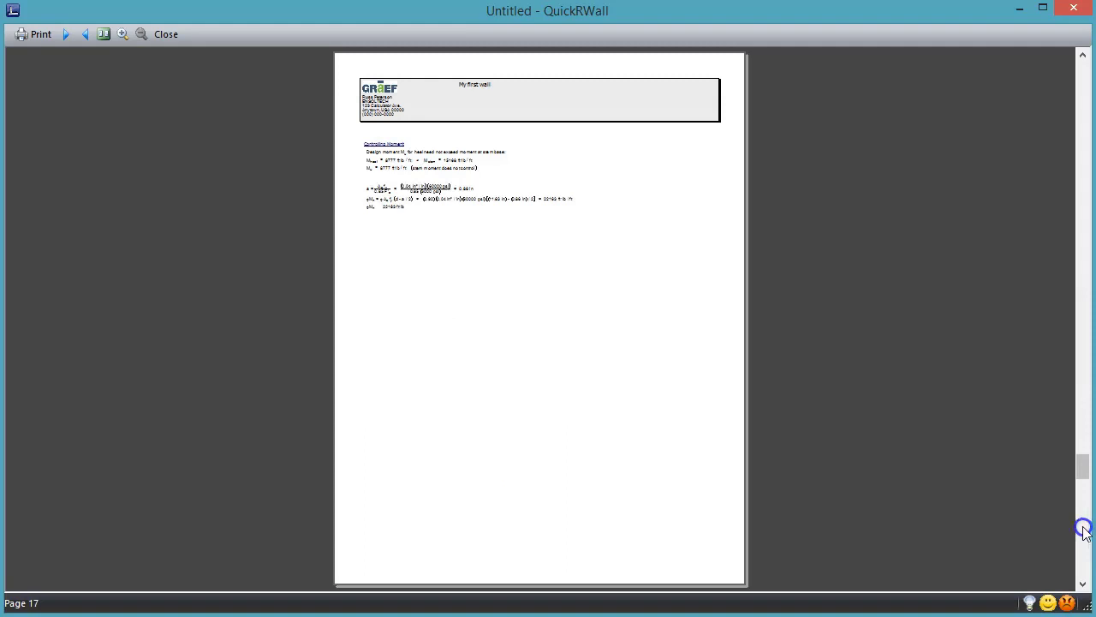
left_click(1084, 530)
left_click(165, 35)
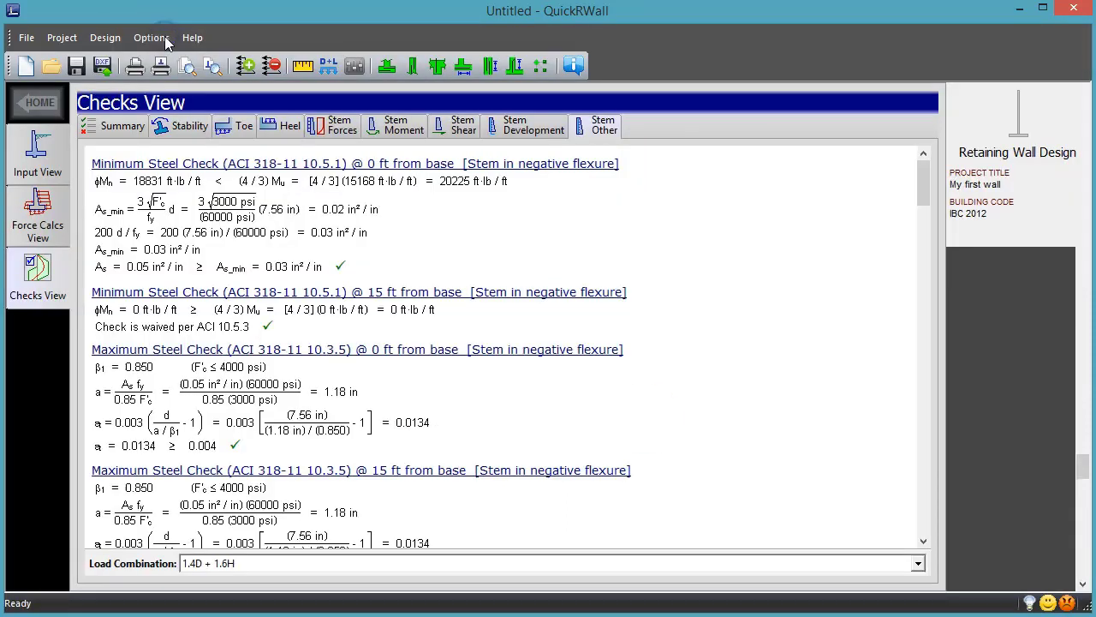